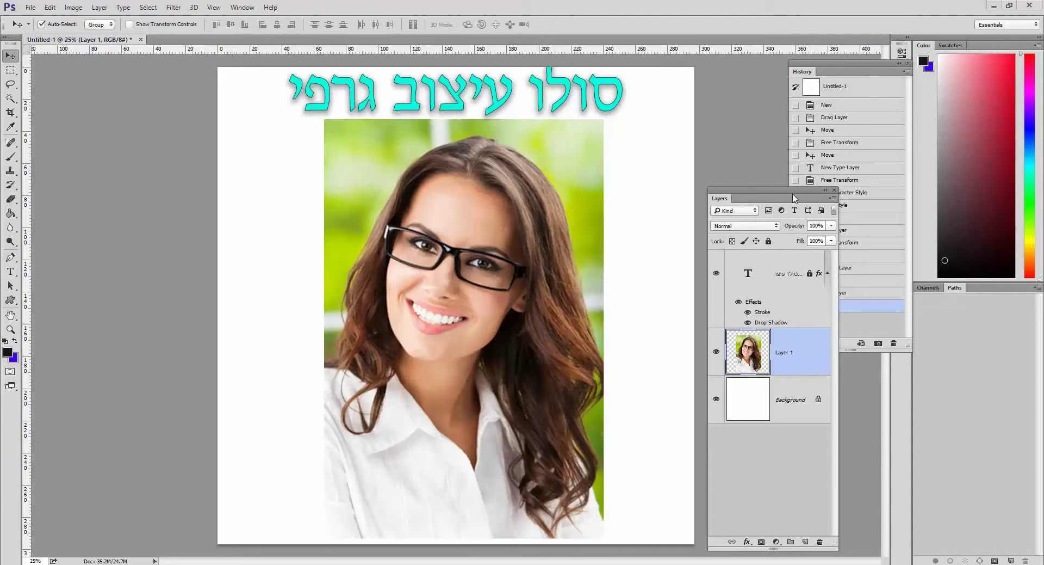
Duplicate the portrait layer, Layer 1
{"action": "left_click_drag", "start_coordinate": [797, 195], "coordinate": [817, 139]}
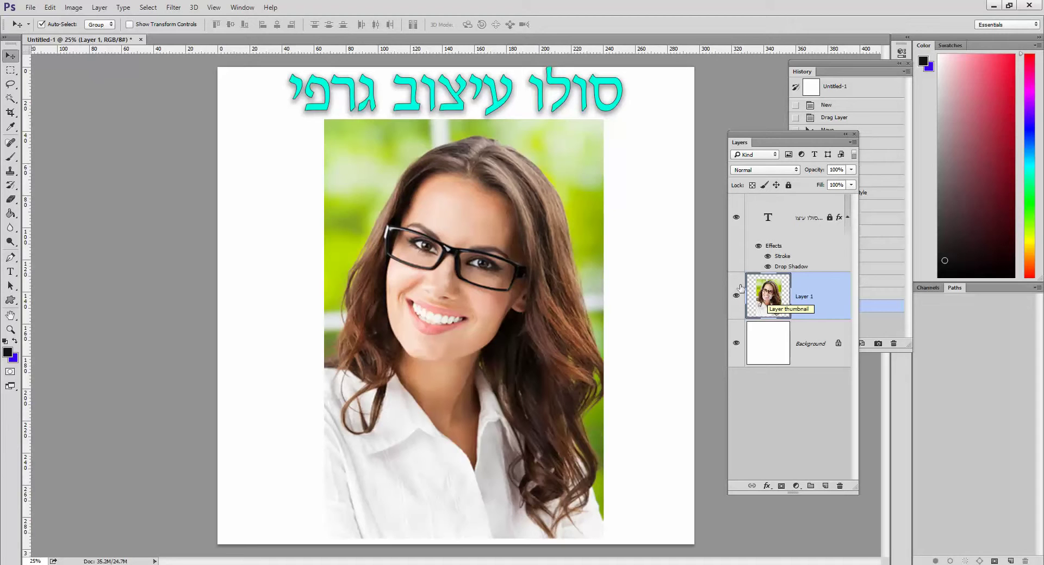
{"action": "left_click_drag", "start_coordinate": [764, 286], "coordinate": [825, 485]}
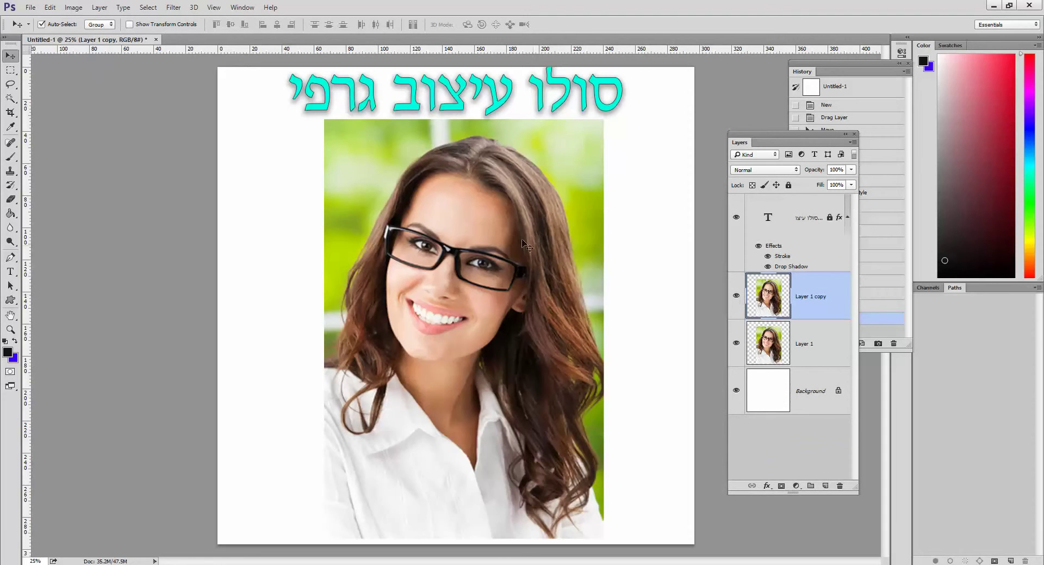
{"action": "left_click_drag", "start_coordinate": [520, 243], "coordinate": [467, 256]}
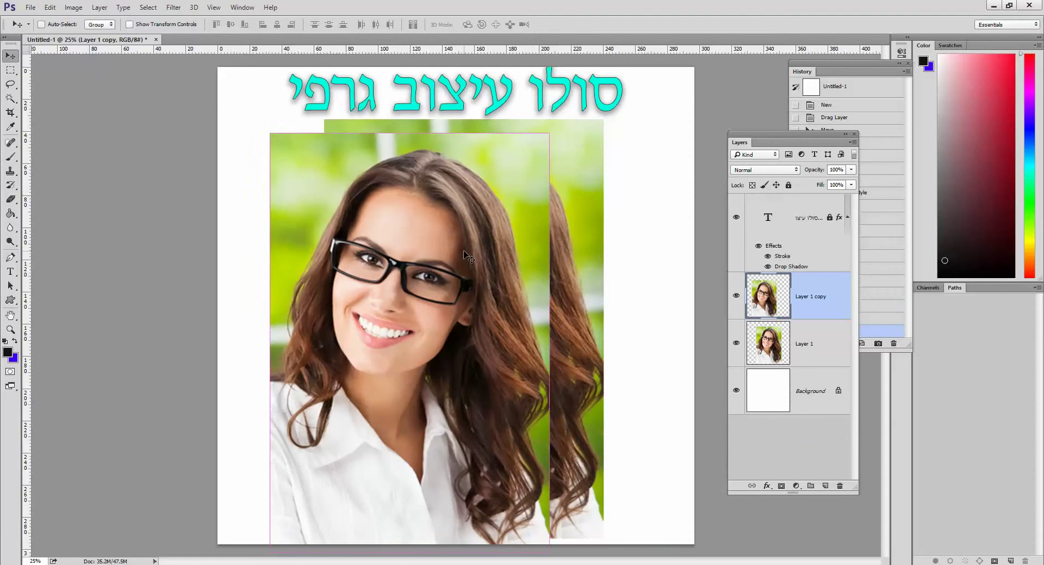
{"action": "key", "text": "ctrl+z"}
Hide the duplicated portrait layer and place Layer 1 above it in the layer stack
{"action": "left_click", "coordinate": [737, 295]}
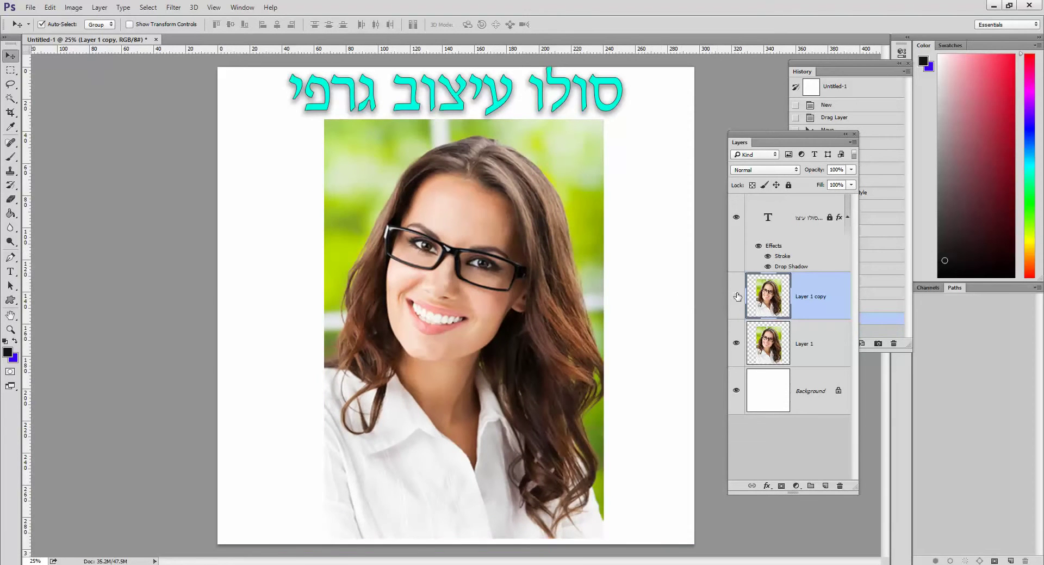
{"action": "left_click_drag", "start_coordinate": [797, 345], "coordinate": [798, 286]}
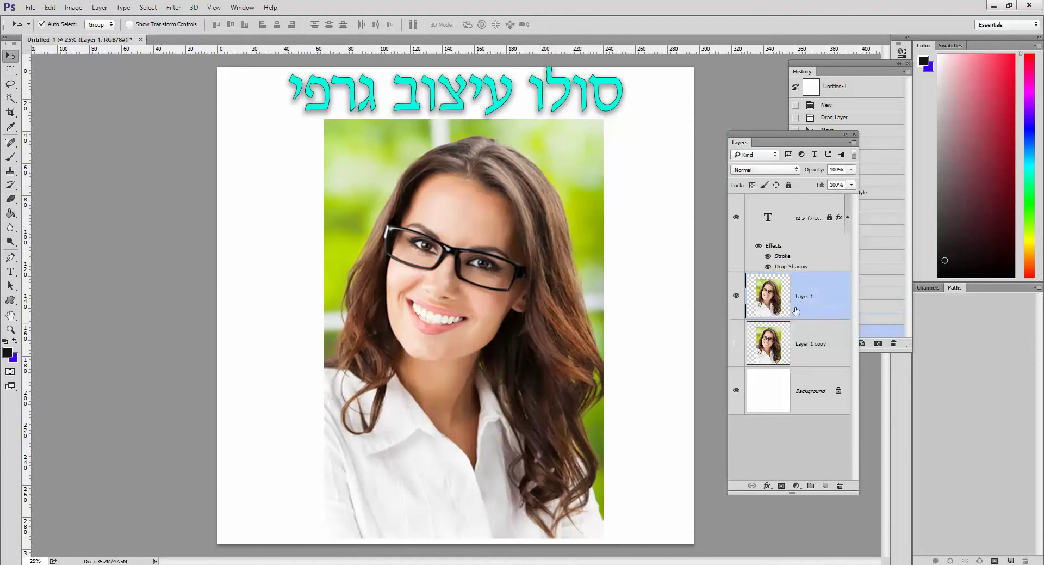
Rename the hidden portrait copy as המשוכפלת
{"action": "double_click", "coordinate": [803, 344]}
{"action": "type", "text": "ה"}
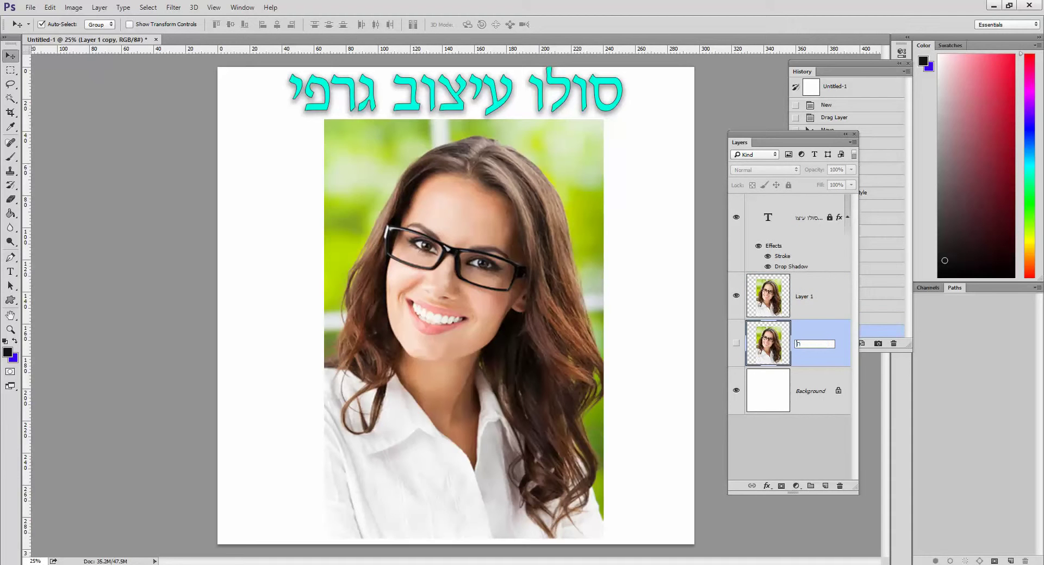
{"action": "type", "text": "משוצב"}
{"action": "type", "text": "לת"}
{"action": "key", "text": "Return"}
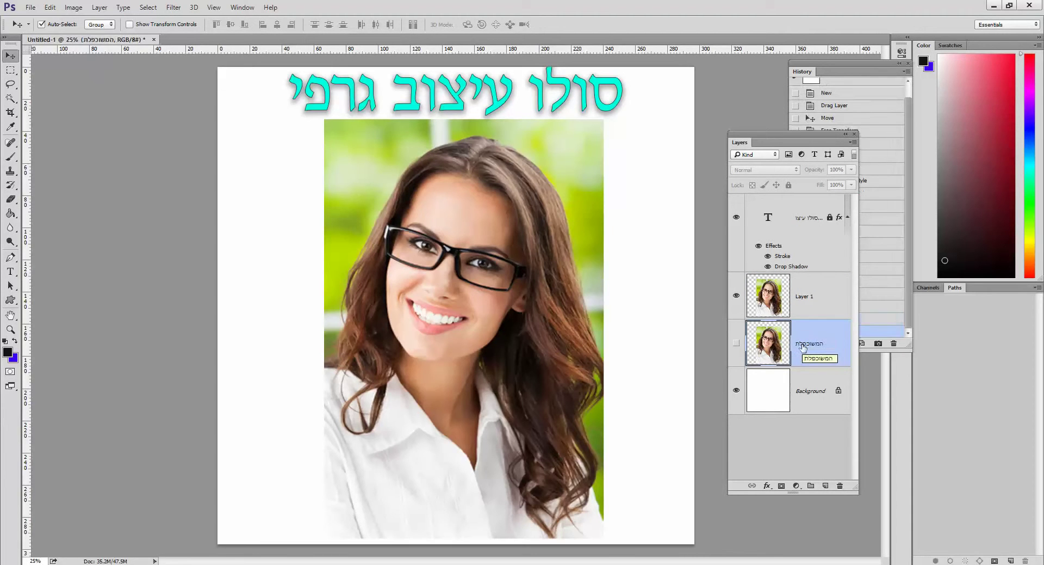
Erase two vertical and two horizontal rectangular strips from Layer 1, splitting the portrait into a three-by-three grid of pieces
{"action": "left_click", "coordinate": [808, 299]}
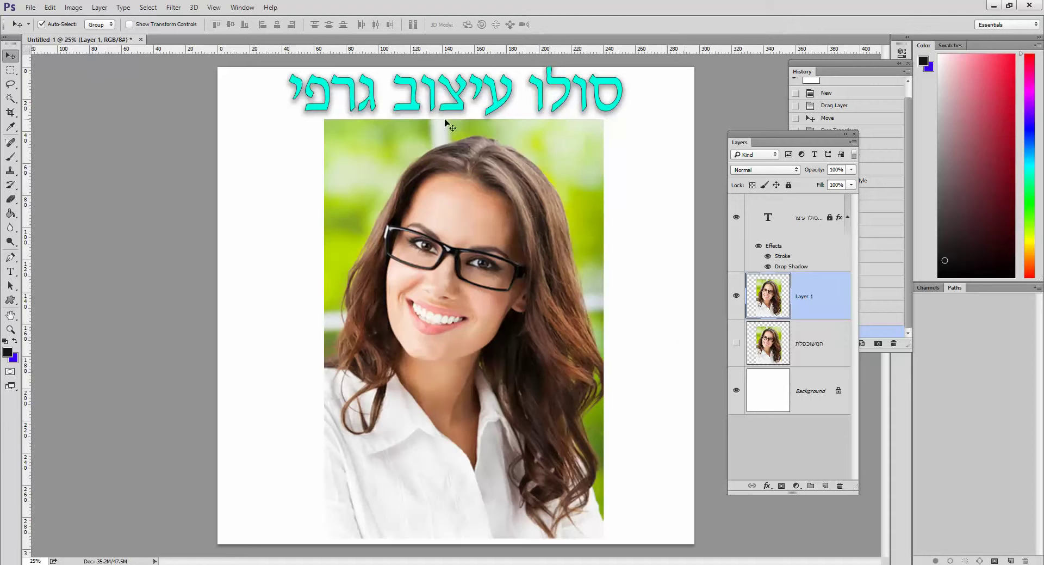
{"action": "left_click", "coordinate": [11, 69]}
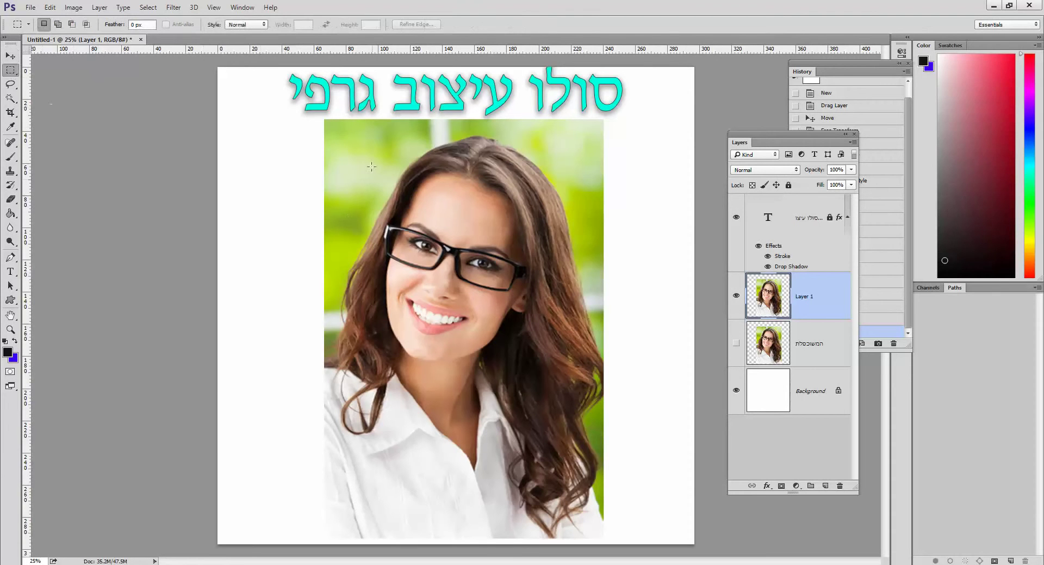
{"action": "left_click_drag", "start_coordinate": [374, 103], "coordinate": [396, 546]}
{"action": "key", "text": "Delete"}
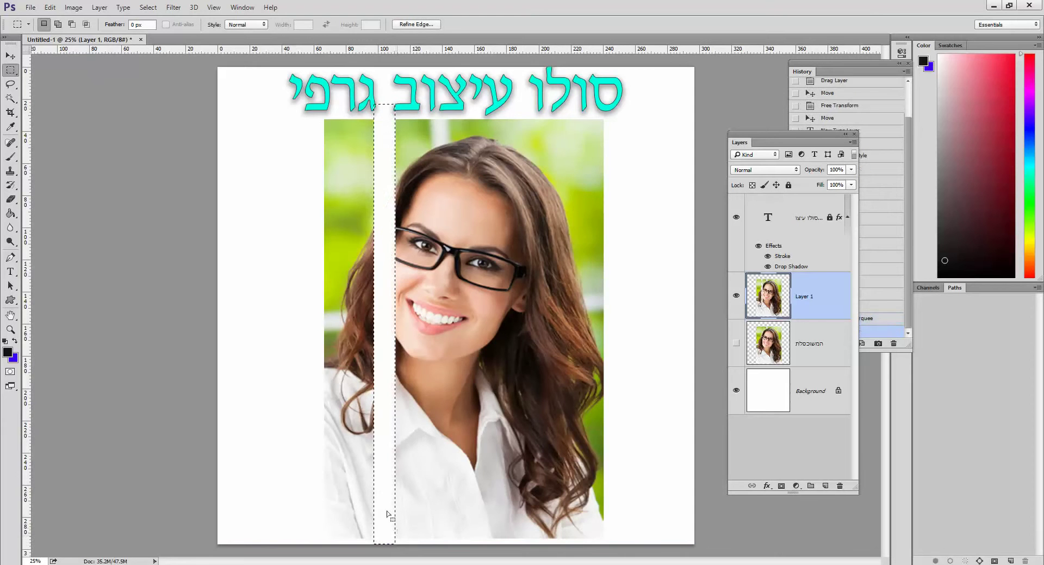
{"action": "left_click_drag", "start_coordinate": [273, 426], "coordinate": [643, 453]}
{"action": "key", "text": "Delete"}
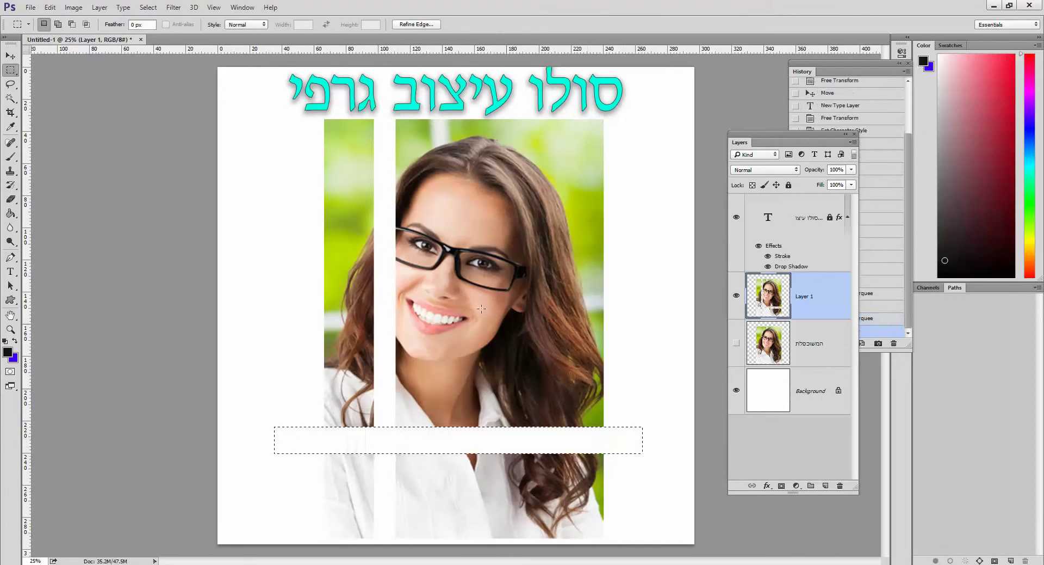
{"action": "left_click_drag", "start_coordinate": [303, 236], "coordinate": [665, 259]}
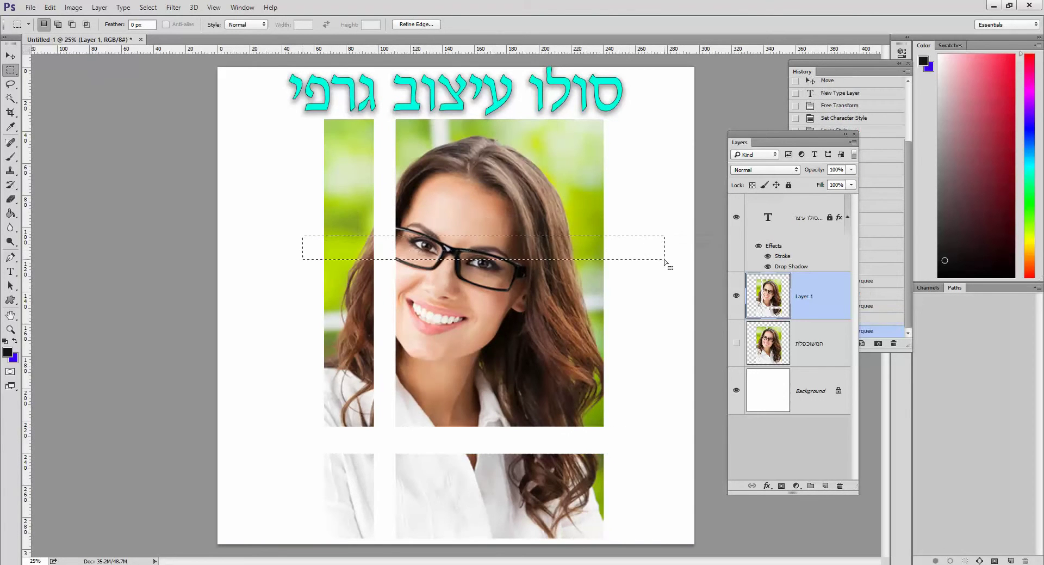
{"action": "key", "text": "Delete"}
{"action": "left_click_drag", "start_coordinate": [509, 98], "coordinate": [543, 544]}
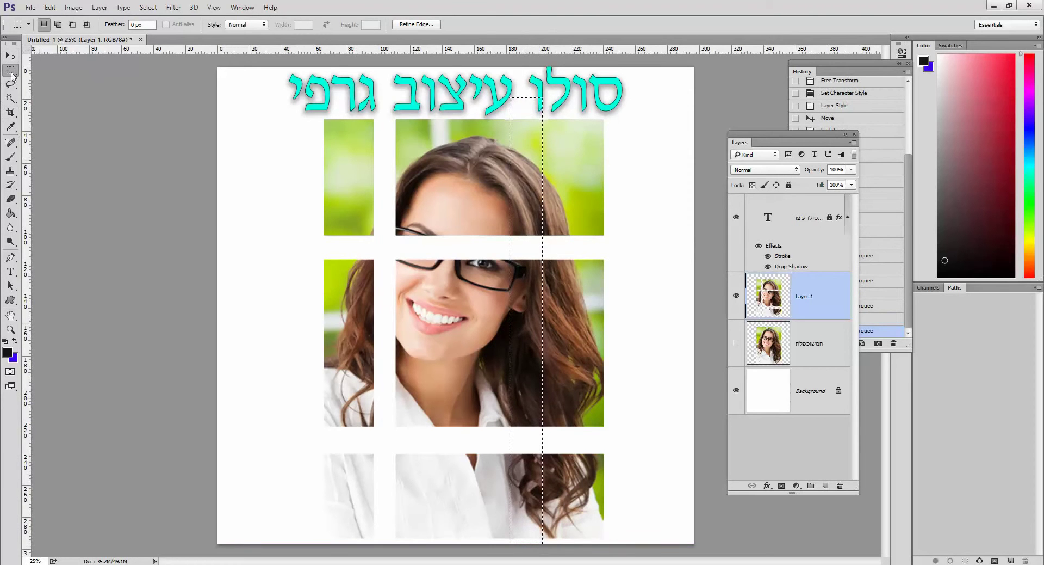
{"action": "key", "text": "Delete"}
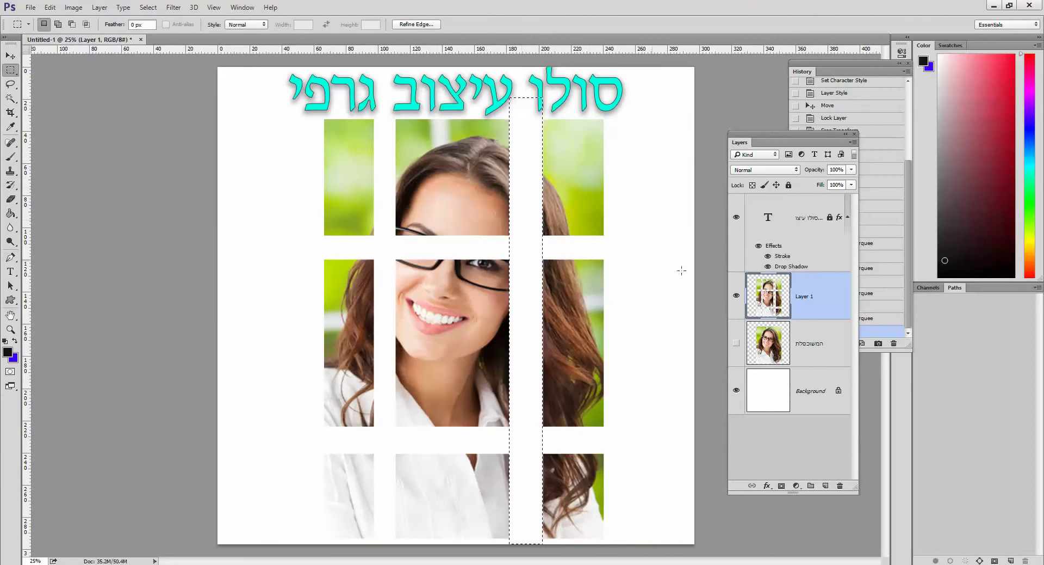
Load the outline of Layer 1's pieces as a selection and add a new layer named הצללה
{"action": "left_click", "coordinate": [765, 302], "text": "ctrl"}
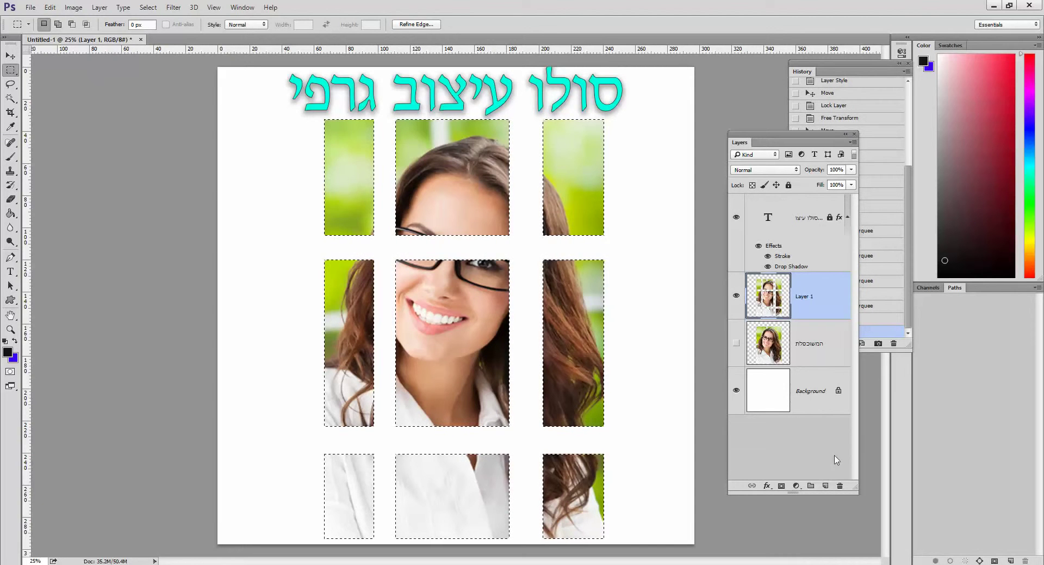
{"action": "left_click", "coordinate": [826, 486]}
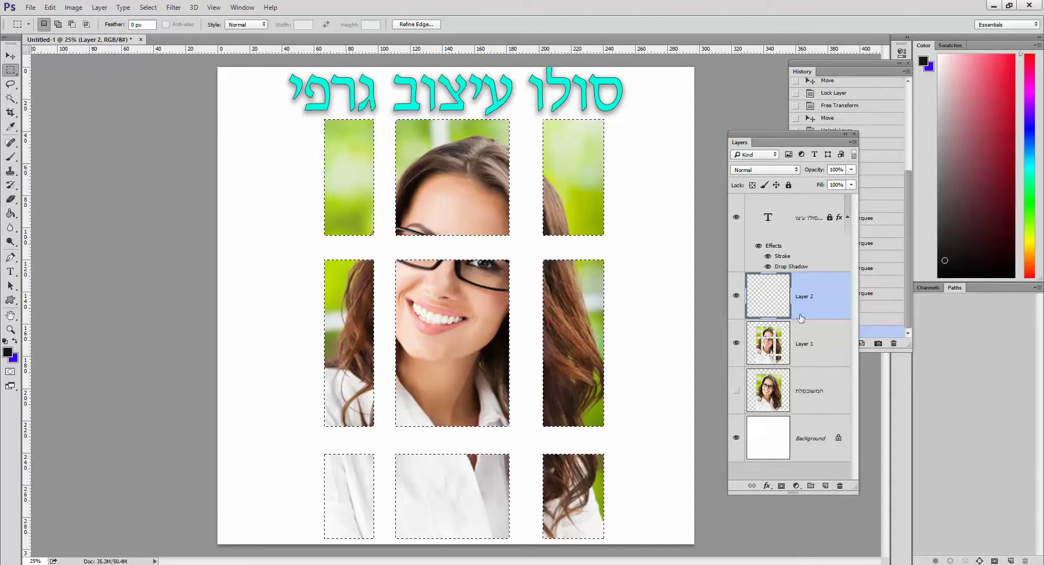
{"action": "double_click", "coordinate": [805, 297]}
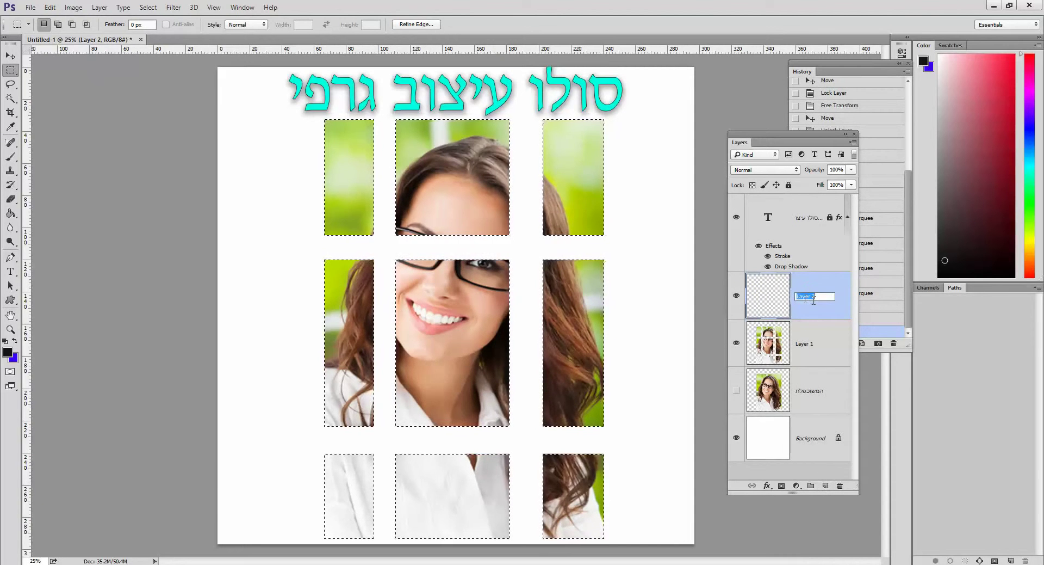
{"action": "type", "text": "הצללה"}
{"action": "key", "text": "Return"}
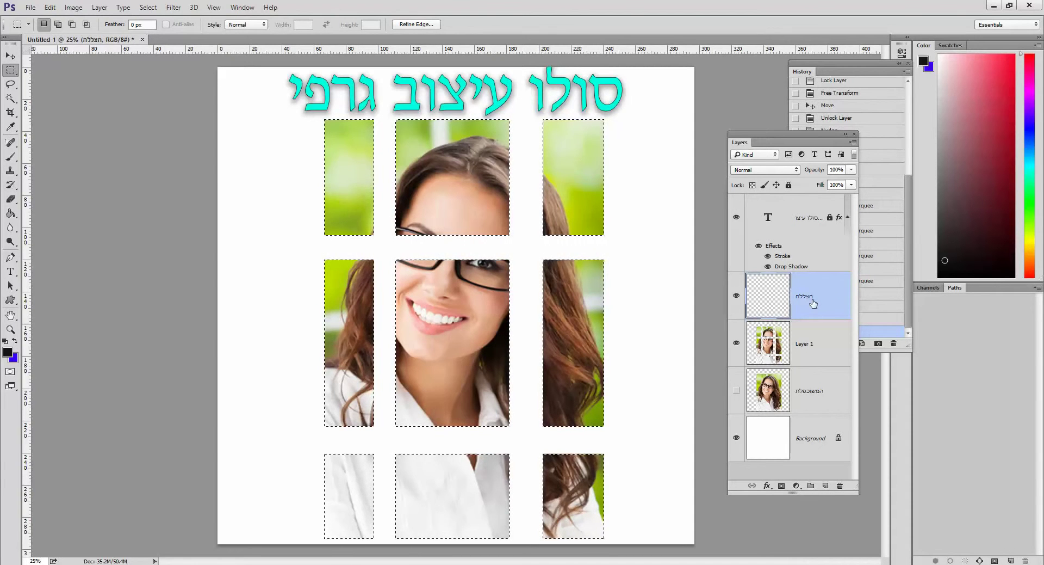
Feather the selection around the nine portrait pieces
{"action": "left_click", "coordinate": [145, 9]}
{"action": "mouse_move", "coordinate": [173, 150]}
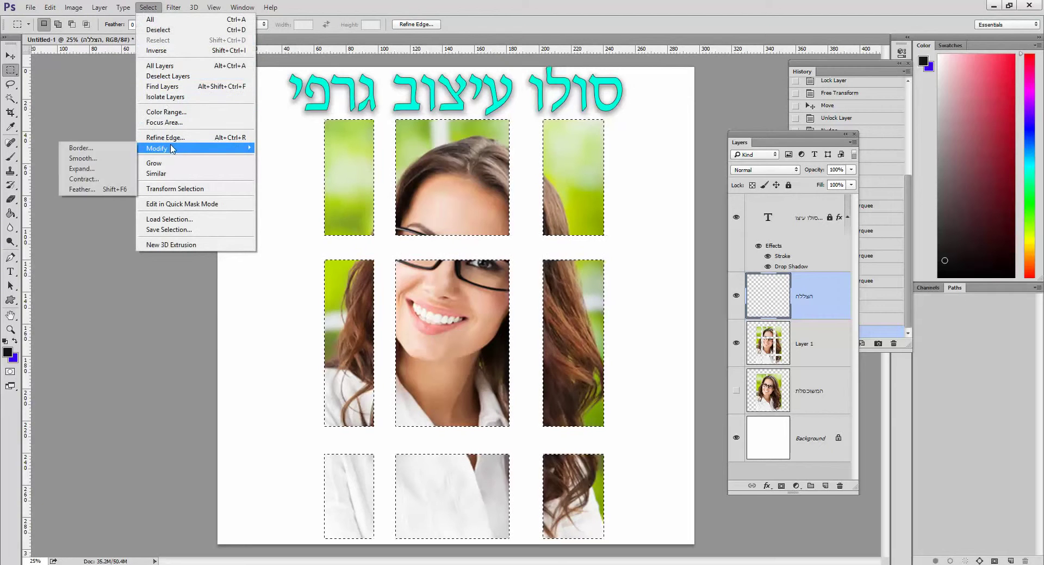
{"action": "left_click", "coordinate": [85, 189]}
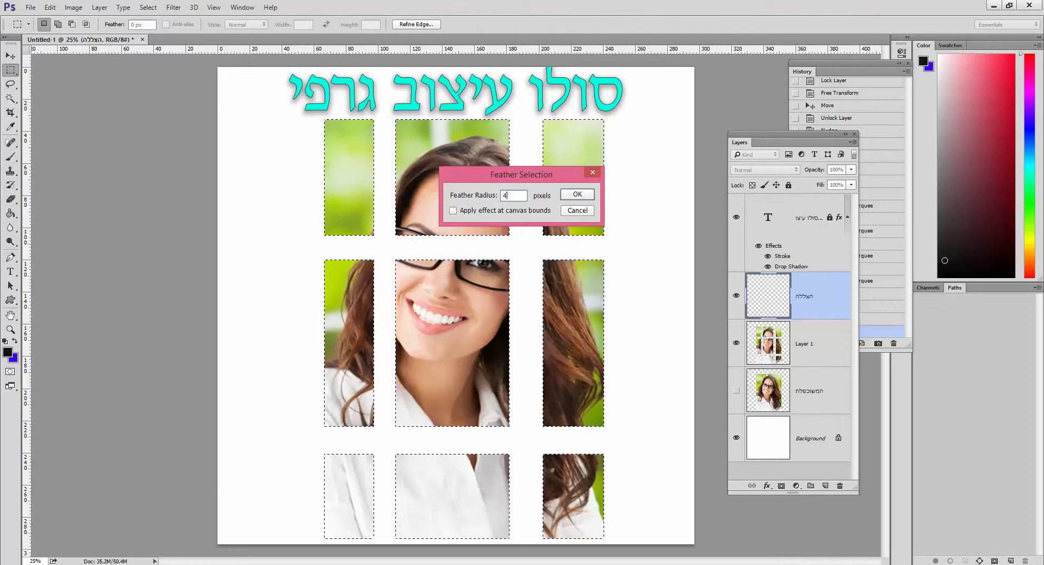
{"action": "key", "text": "Return"}
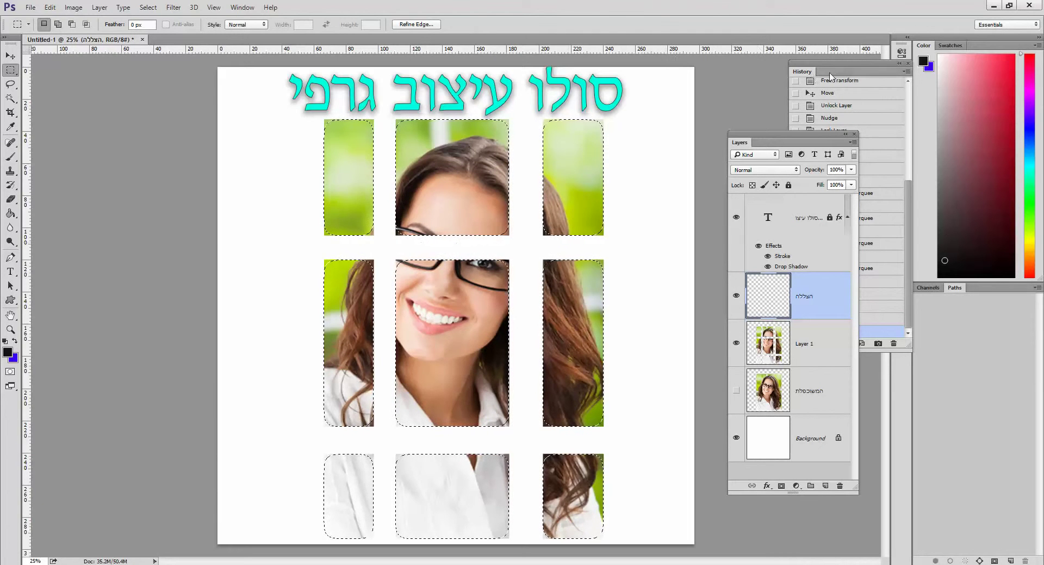
Fill the feathered selection on the הצללה layer with black in Normal mode at 100% opacity, and deselect it
{"action": "left_click_drag", "start_coordinate": [831, 72], "coordinate": [116, 101]}
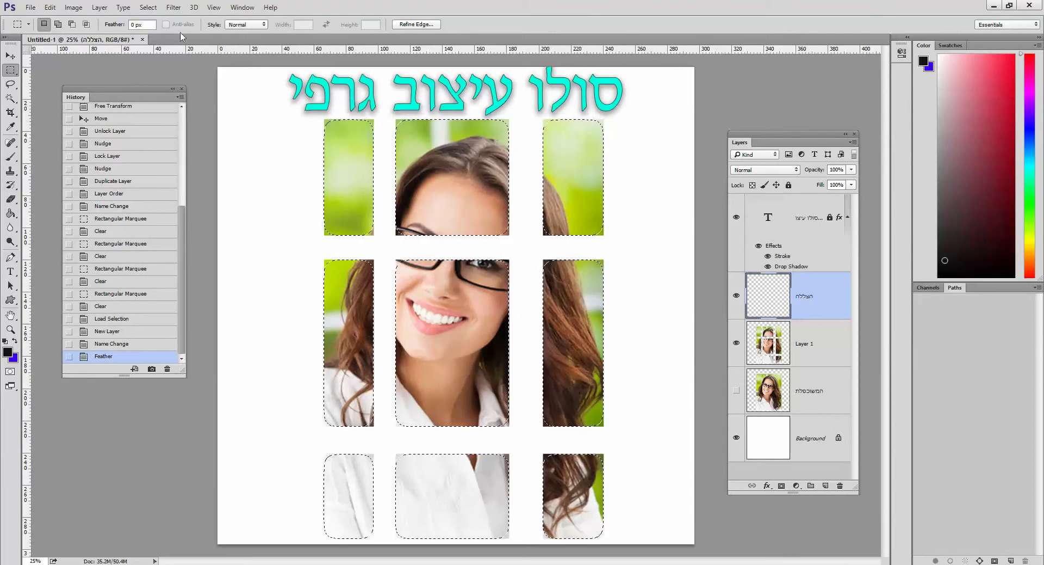
{"action": "left_click", "coordinate": [50, 7]}
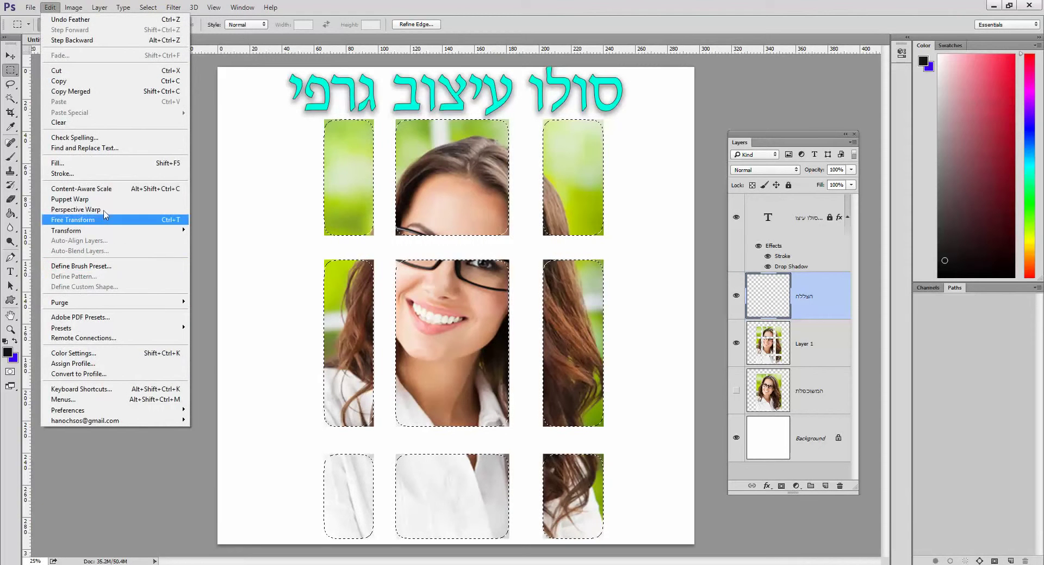
{"action": "left_click", "coordinate": [150, 164]}
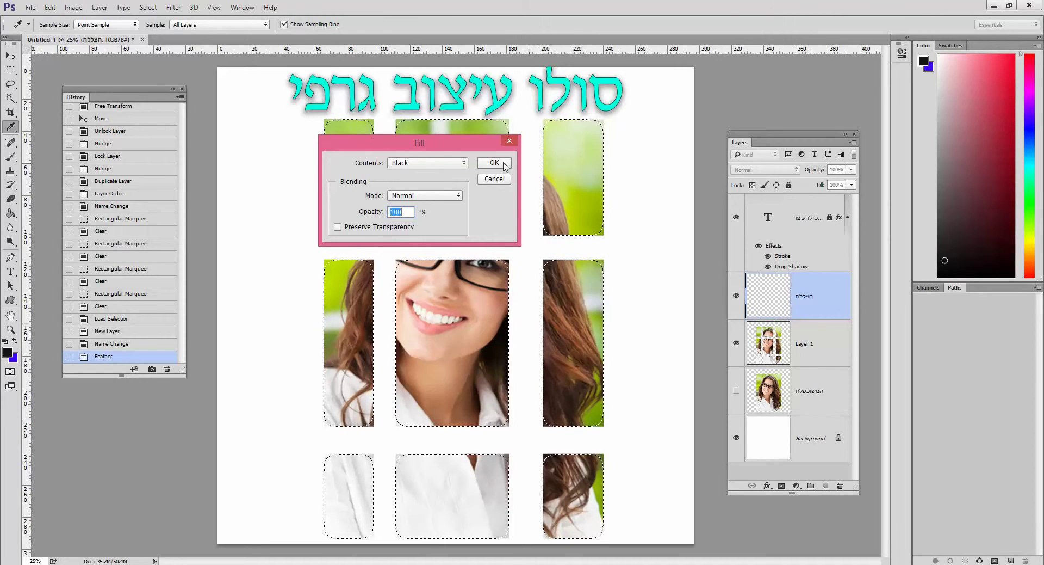
{"action": "left_click", "coordinate": [494, 163]}
{"action": "key", "text": "m"}
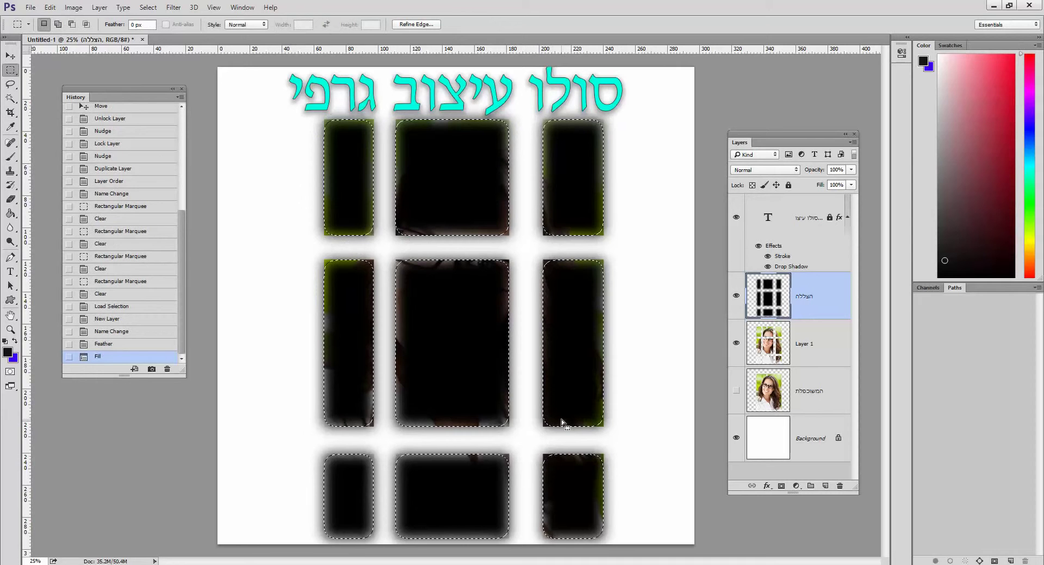
{"action": "left_click", "coordinate": [147, 8]}
{"action": "left_click", "coordinate": [153, 30]}
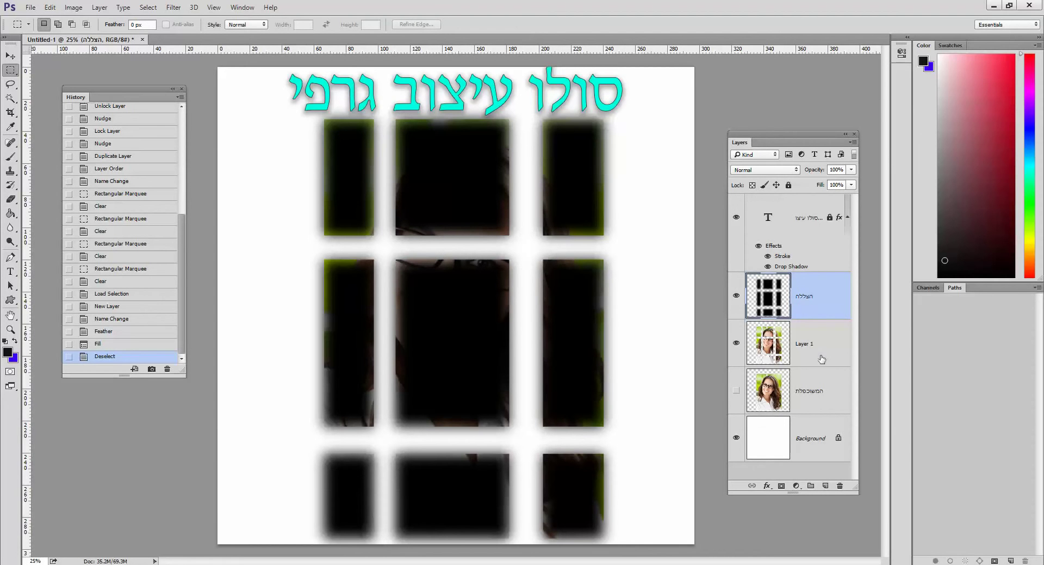
Move Layer 1 above the הצללה layer and show the המשוכפלת layer
{"action": "left_click_drag", "start_coordinate": [822, 359], "coordinate": [816, 282]}
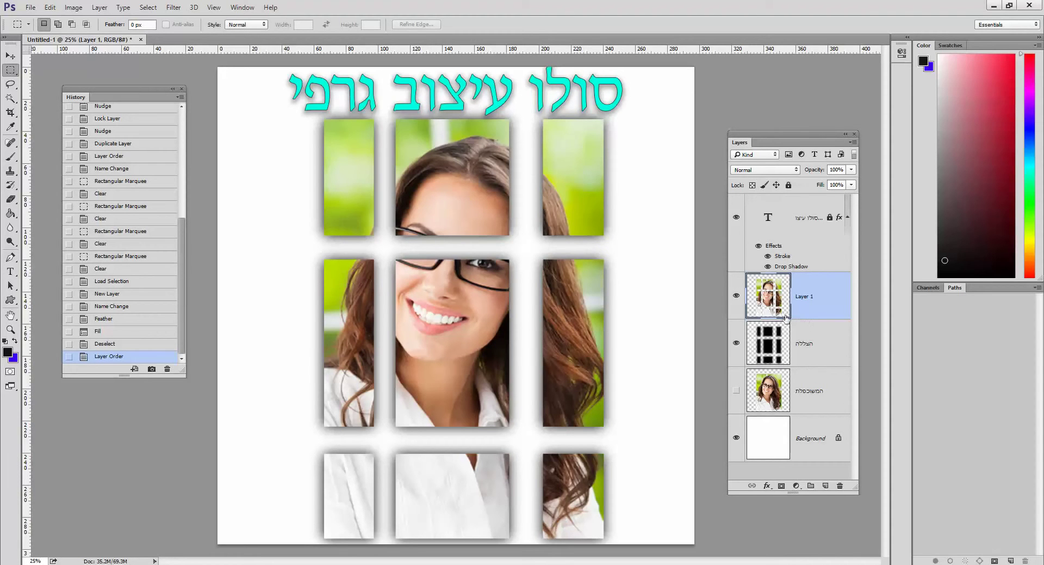
{"action": "left_click", "coordinate": [737, 392]}
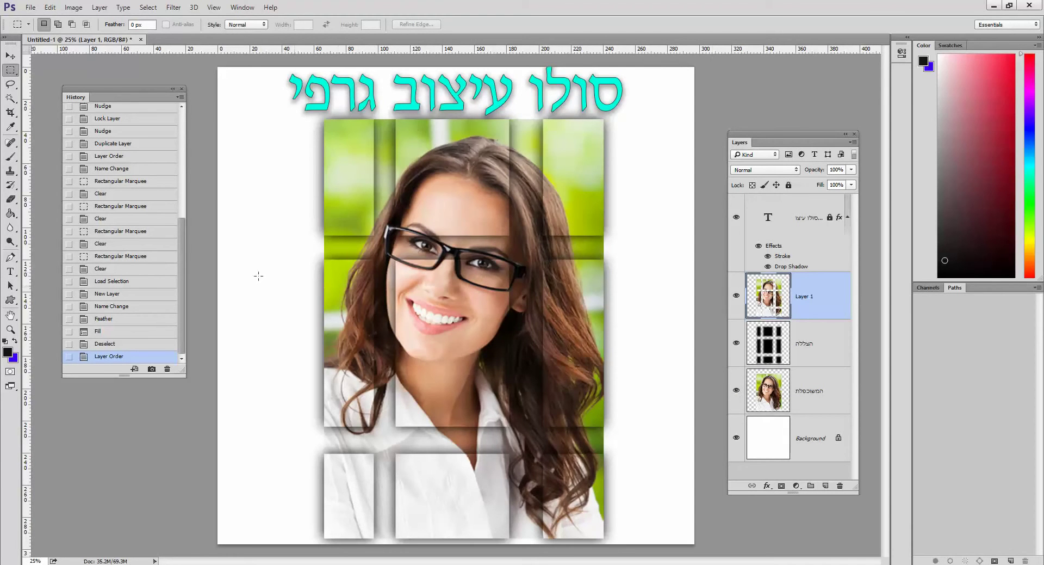
Duplicate the הצללה layer to strengthen the shadows around the portrait pieces
{"action": "left_click", "coordinate": [10, 330]}
{"action": "left_click", "coordinate": [412, 310]}
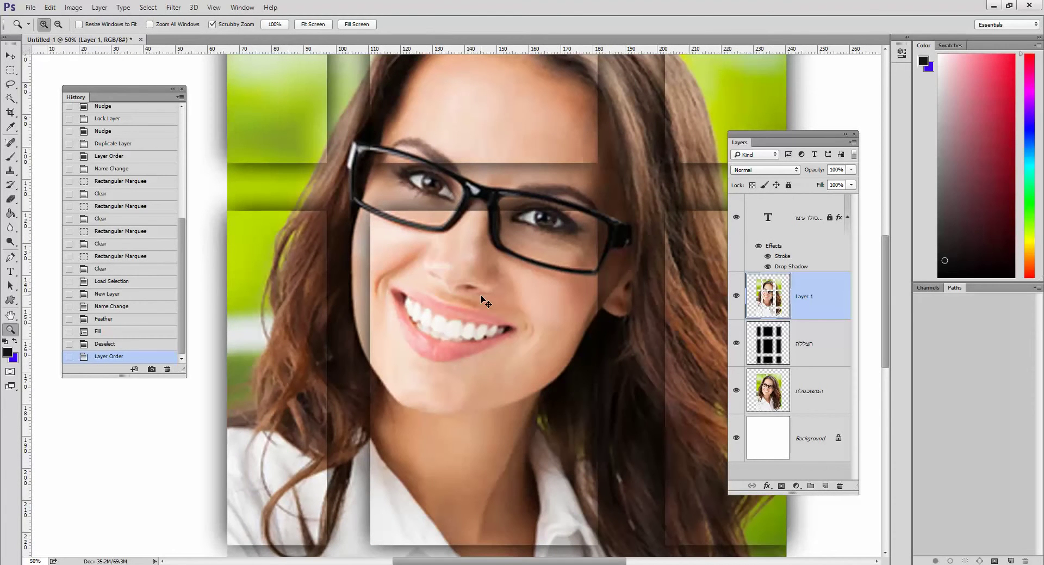
{"action": "key", "text": "ctrl+0"}
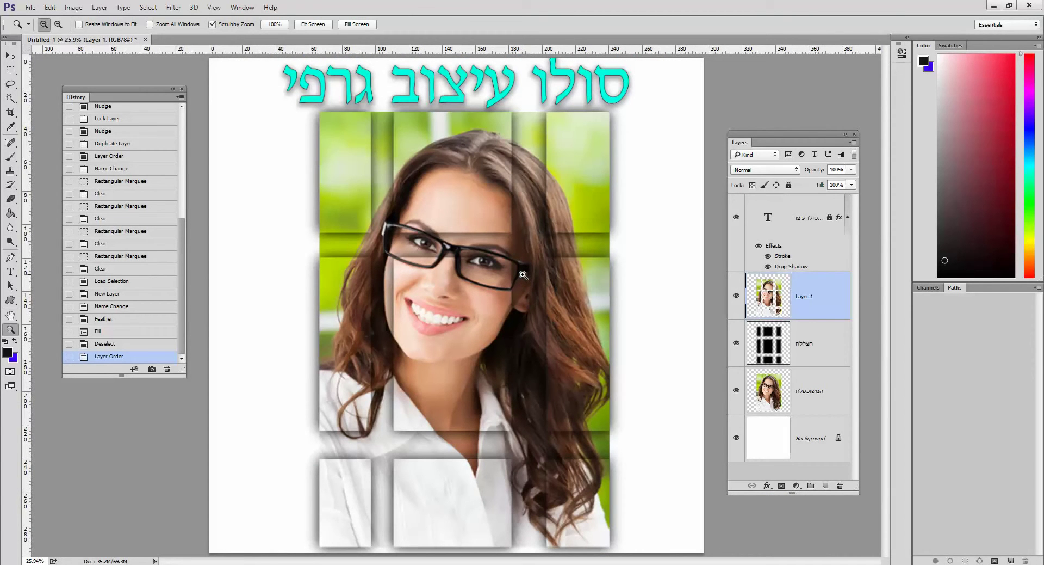
{"action": "left_click", "coordinate": [825, 346]}
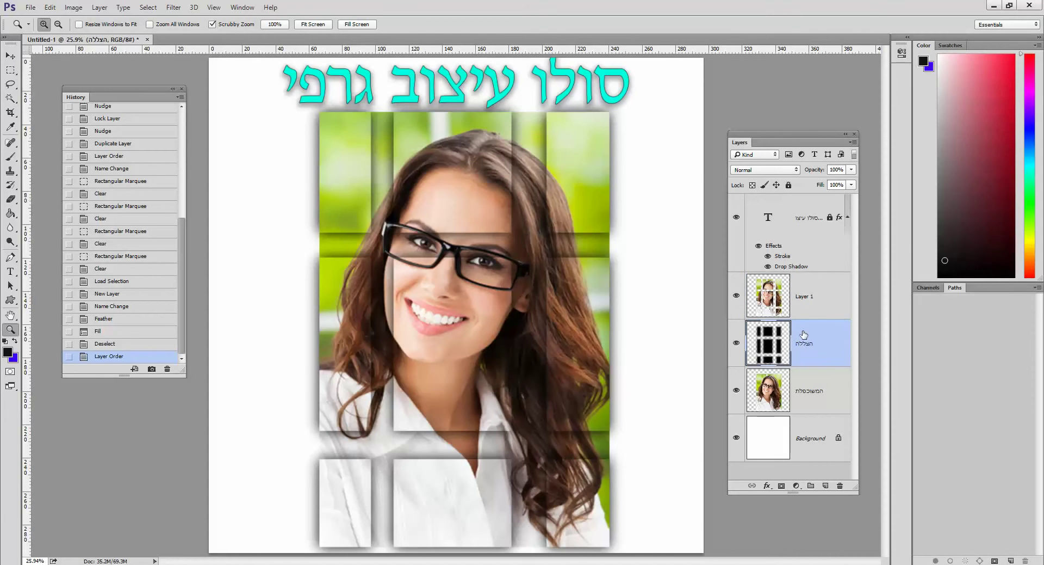
{"action": "left_click_drag", "start_coordinate": [804, 334], "coordinate": [828, 483]}
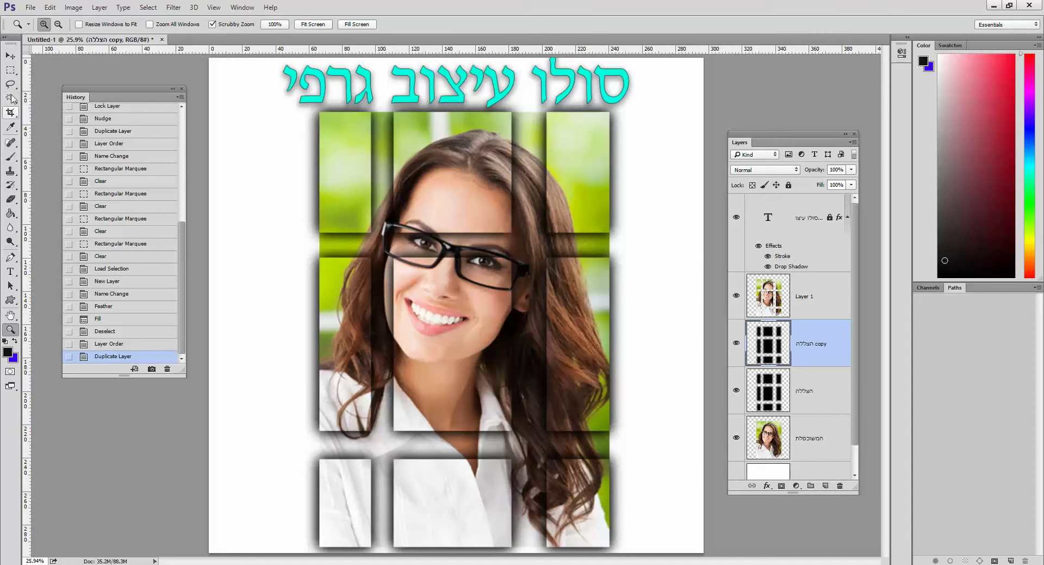
Crop the canvas to the edges of the portrait, cutting off the title text and white margins
{"action": "left_click", "coordinate": [10, 113]}
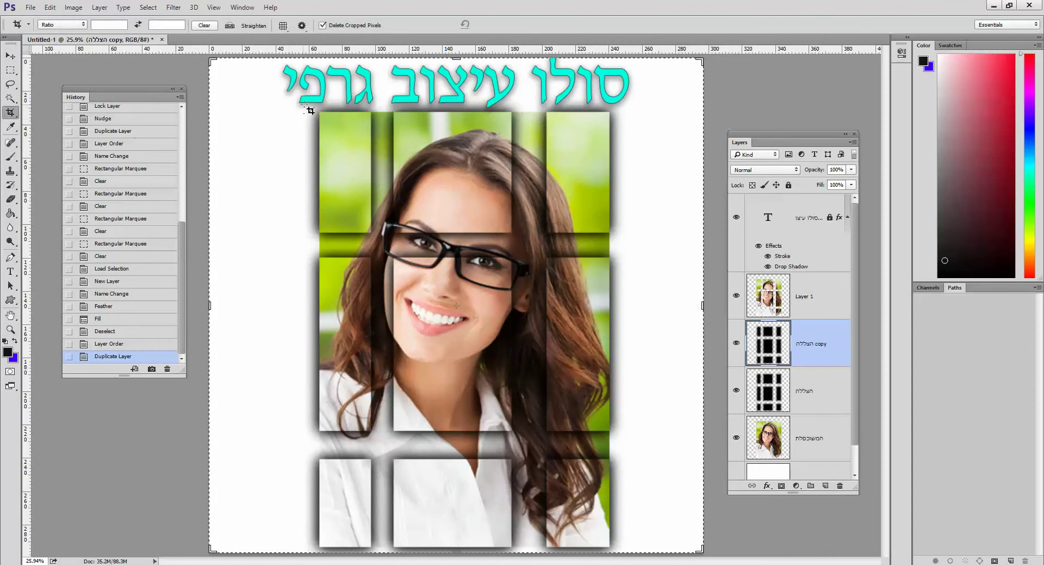
{"action": "mouse_move", "coordinate": [320, 110]}
{"action": "left_mouse_down"}
{"action": "mouse_move", "coordinate": [496, 318]}
{"action": "mouse_move", "coordinate": [617, 550]}
{"action": "mouse_move", "coordinate": [609, 543]}
{"action": "left_mouse_up"}
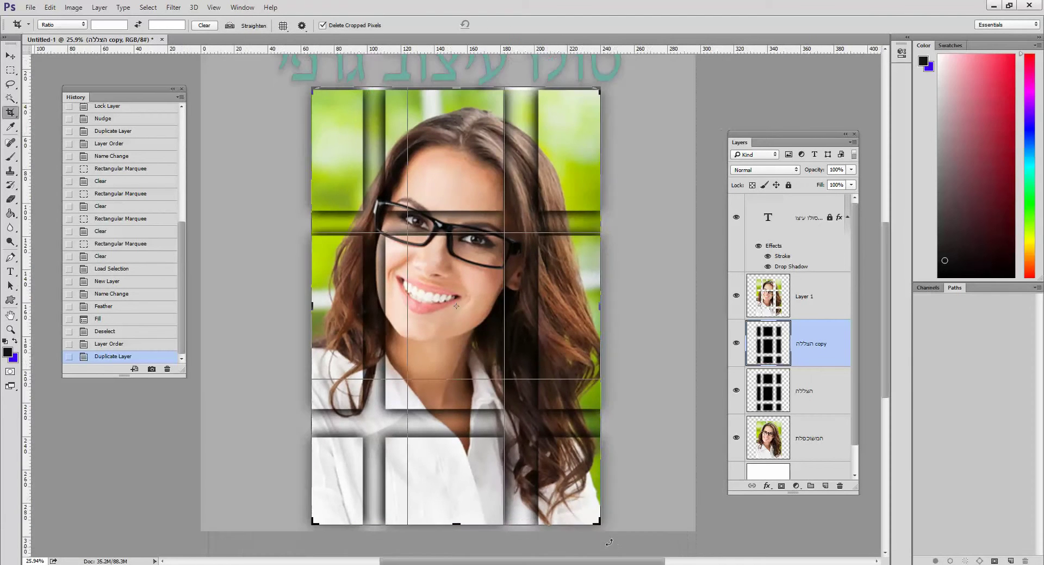
{"action": "key", "text": "Return"}
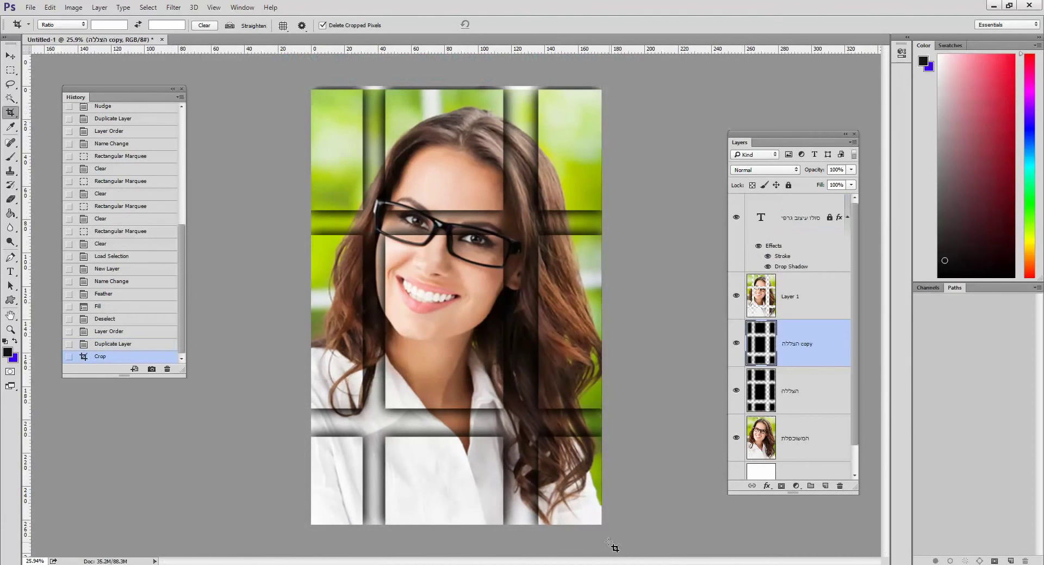
Add a new layer above the title text layer and make a rectangular selection around the portrait out to the canvas edges
{"action": "key", "text": "ctrl"}
{"action": "key", "text": "ctrl+0"}
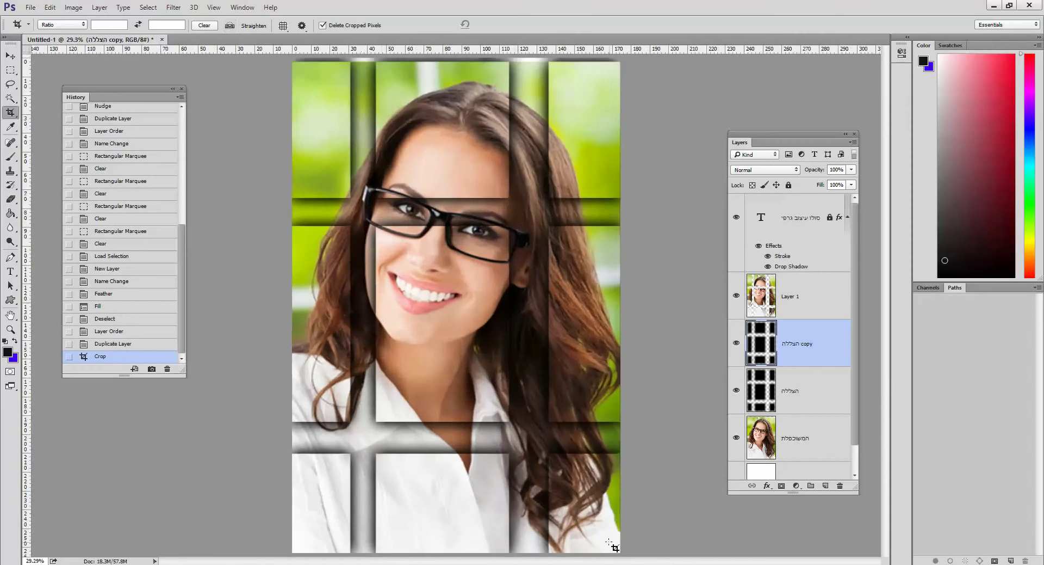
{"action": "left_click", "coordinate": [825, 485]}
{"action": "left_click_drag", "start_coordinate": [816, 348], "coordinate": [805, 213]}
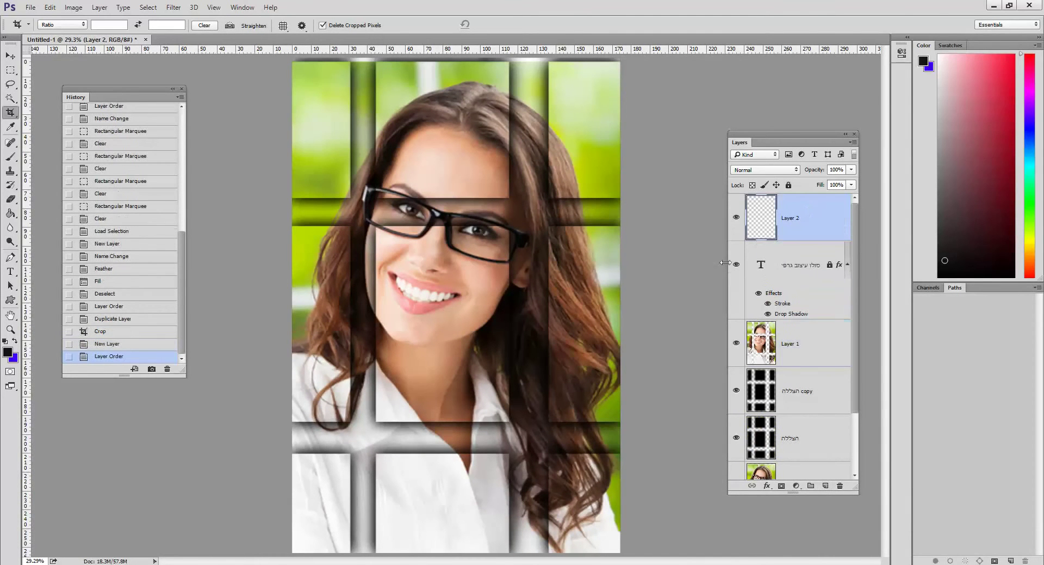
{"action": "left_click", "coordinate": [11, 70]}
{"action": "left_click_drag", "start_coordinate": [292, 64], "coordinate": [631, 558]}
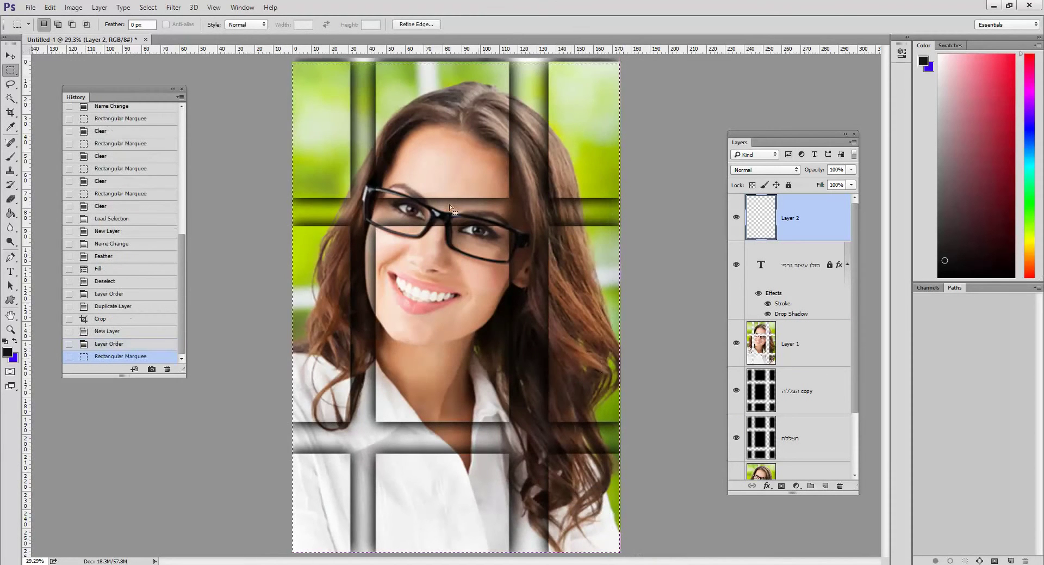
Stroke the rectangular selection on Layer 2 with a 100 px black line, centred in Normal mode at 100% opacity, and deselect it
{"action": "left_click", "coordinate": [48, 8]}
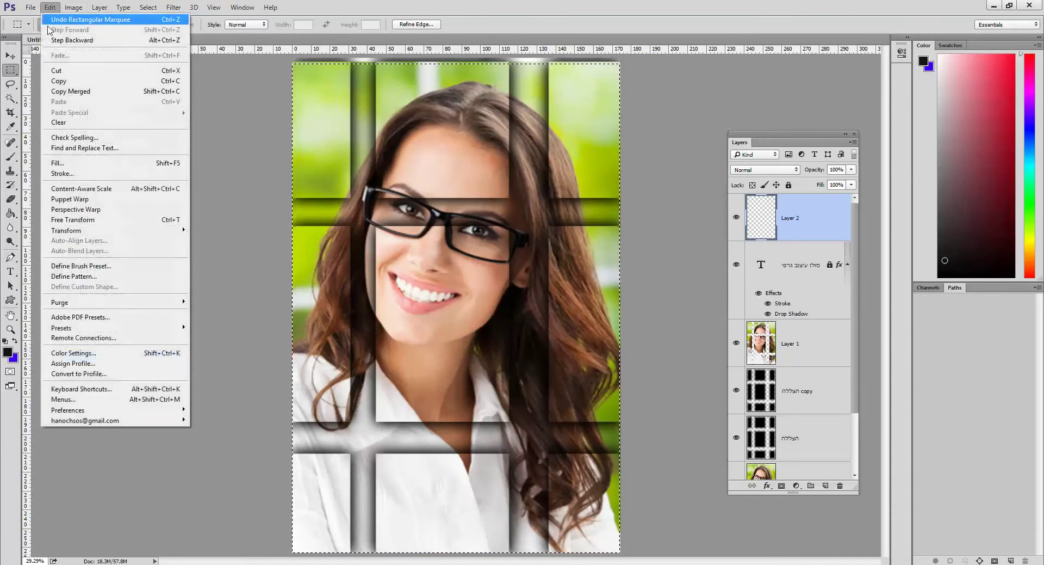
{"action": "left_click", "coordinate": [68, 166]}
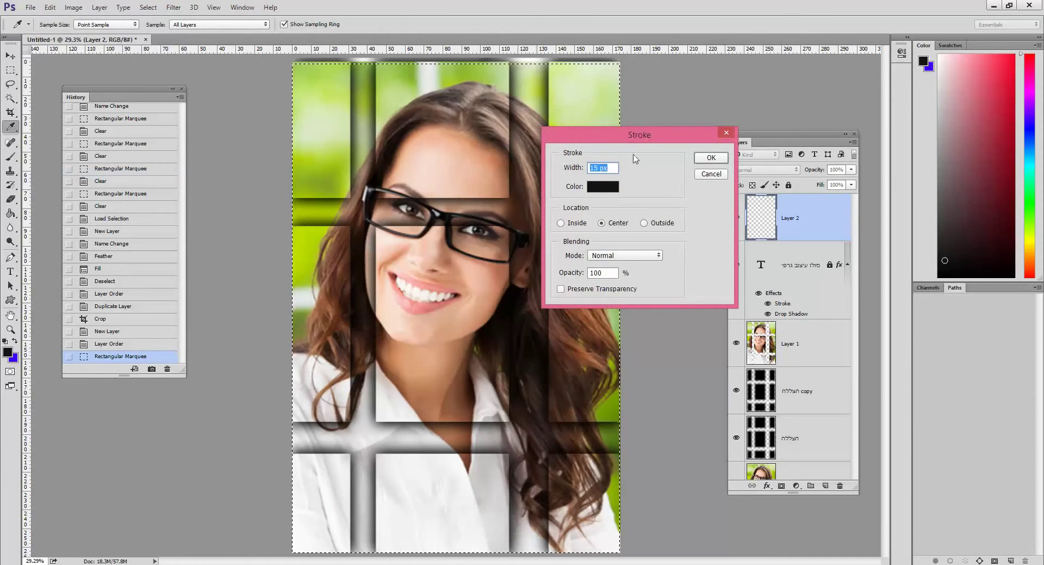
{"action": "left_click_drag", "start_coordinate": [637, 134], "coordinate": [696, 117]}
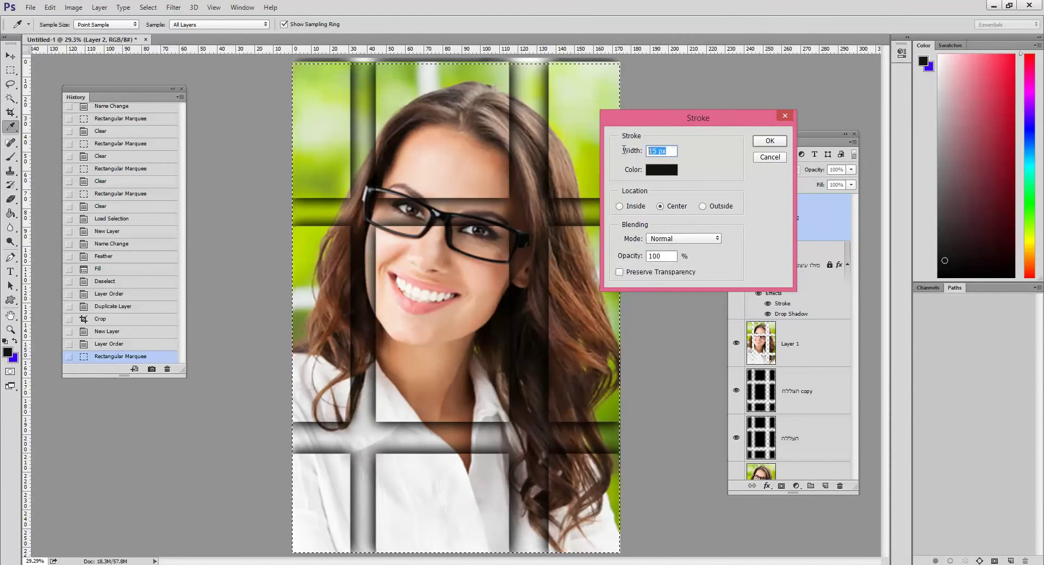
{"action": "type", "text": "100"}
{"action": "key", "text": "Return"}
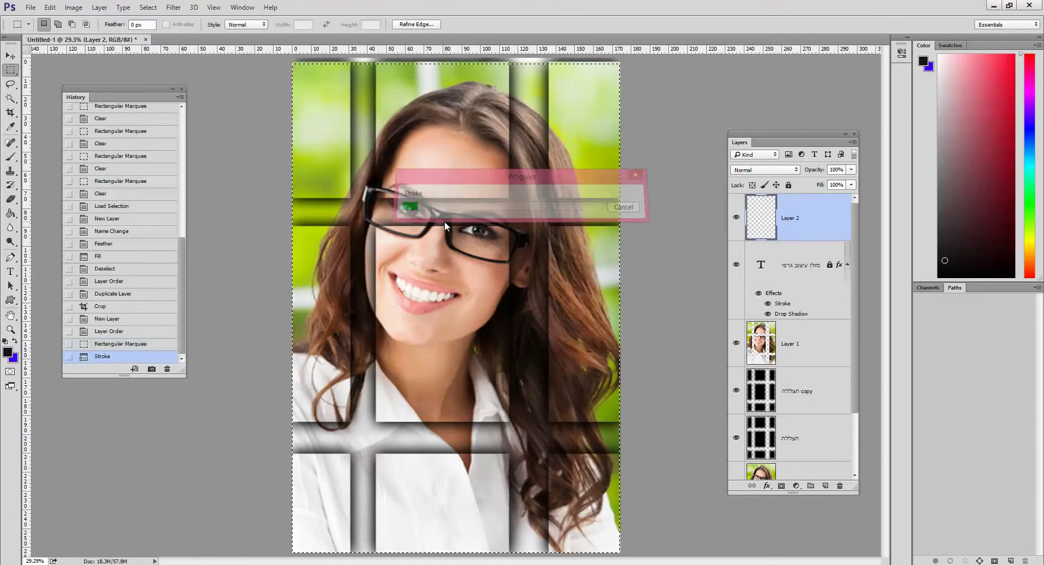
{"action": "key", "text": "ctrl+d"}
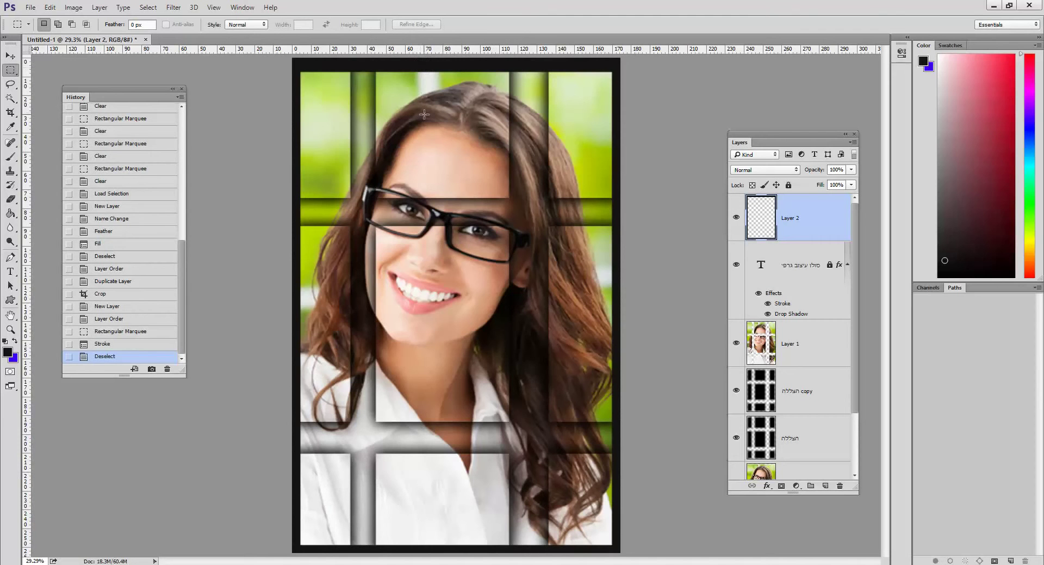
Undo the black border and stroke the same selection on Layer 2 in white (ffffff), clearing the selection when done
{"action": "key", "text": "ctrl+z"}
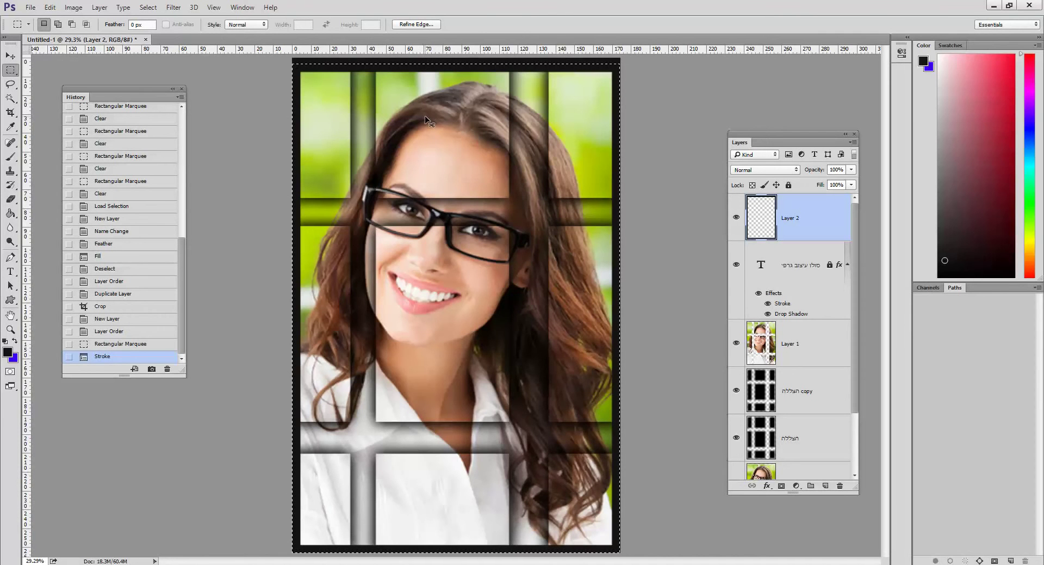
{"action": "key", "text": "ctrl+alt+z"}
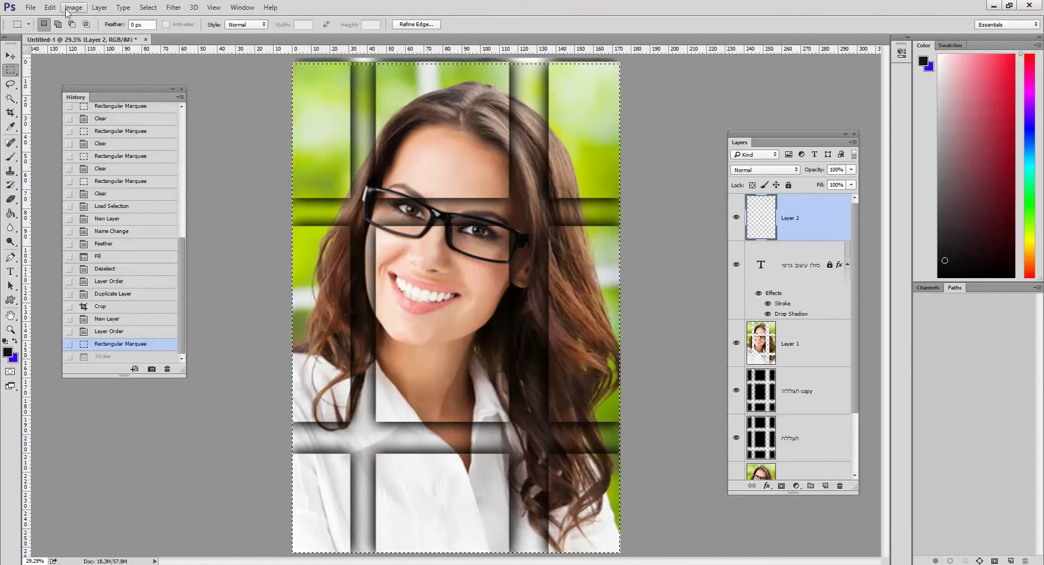
{"action": "left_click", "coordinate": [50, 7]}
{"action": "left_click", "coordinate": [69, 173]}
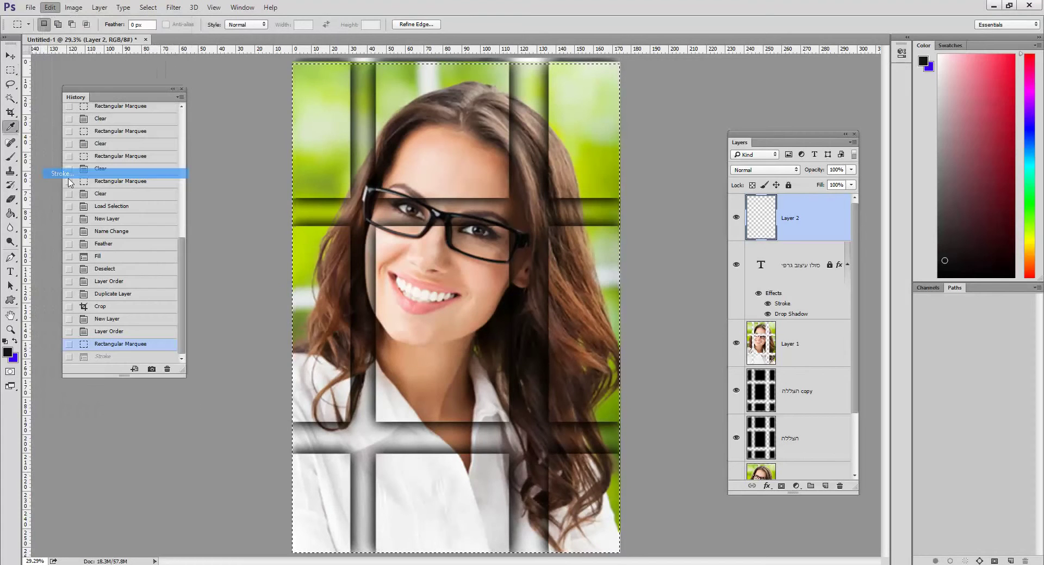
{"action": "left_click", "coordinate": [668, 170]}
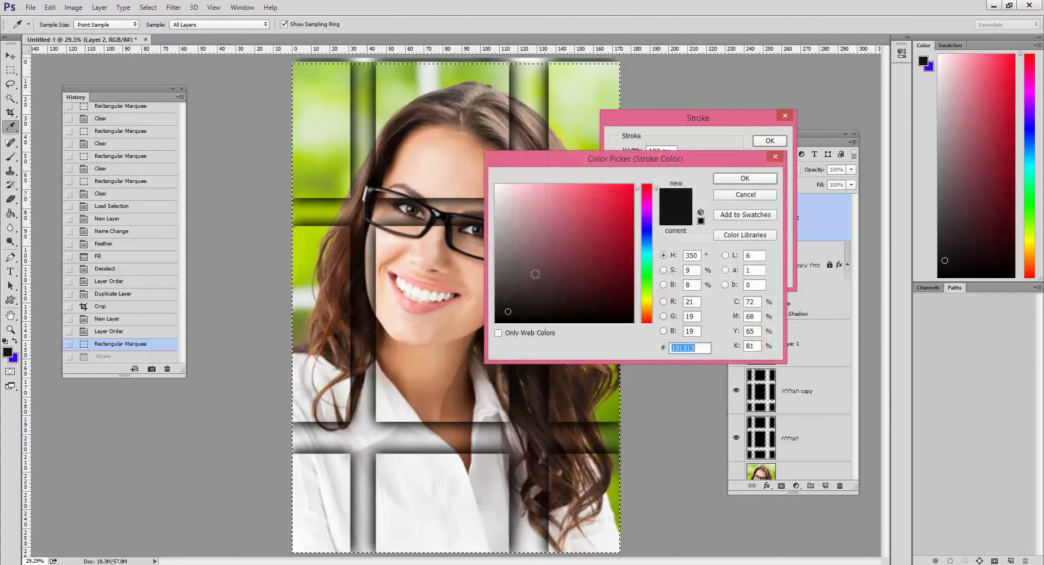
{"action": "type", "text": "ffffff"}
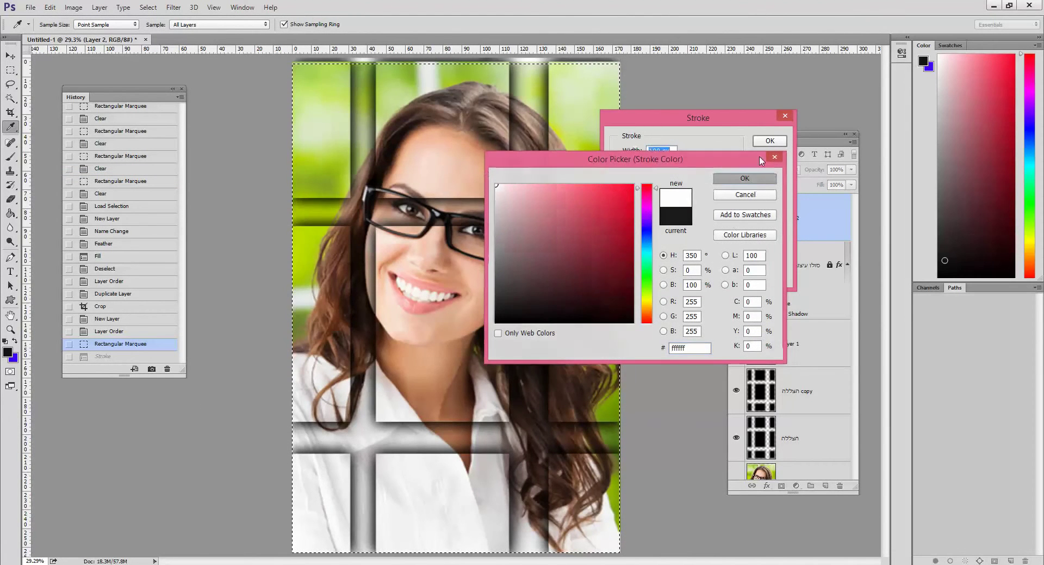
{"action": "key", "text": "Return"}
{"action": "left_click", "coordinate": [770, 141]}
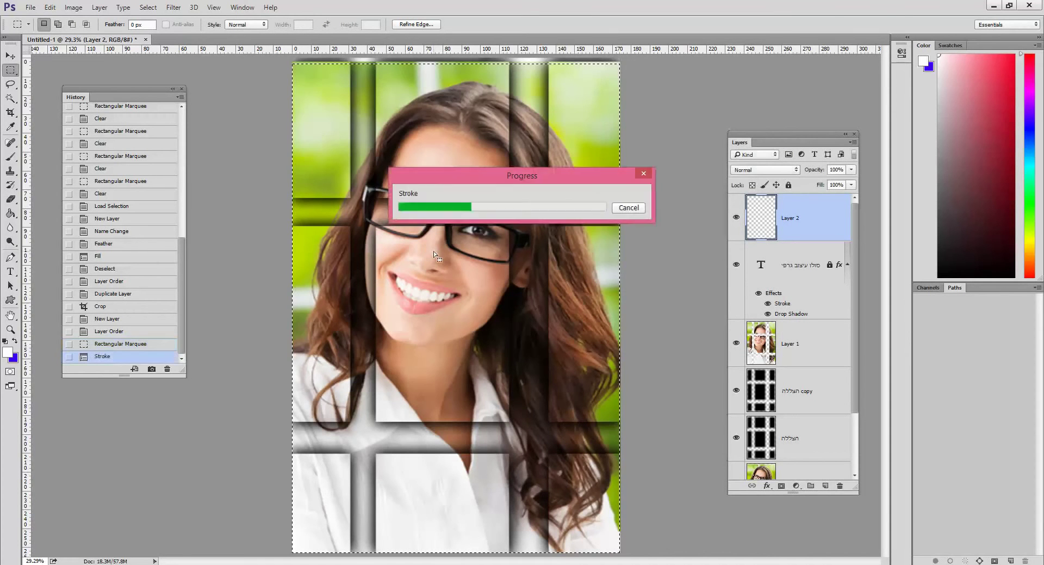
{"action": "key", "text": "ctrl+d"}
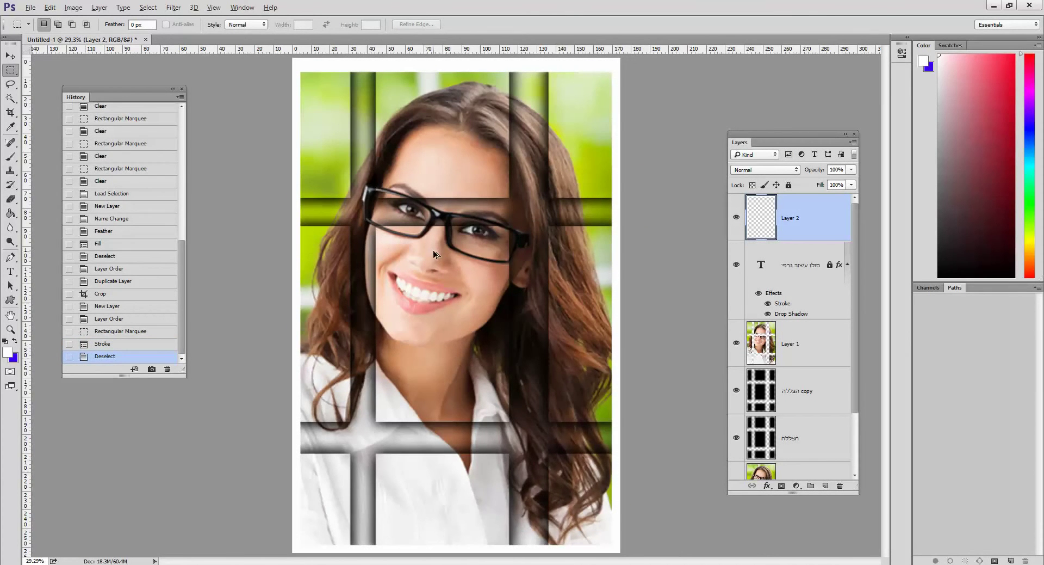
Remove the white border by deleting Layer 2, and clear the restored selection
{"action": "key", "text": "ctrl+z"}
{"action": "mouse_move", "coordinate": [800, 232]}
{"action": "left_mouse_down"}
{"action": "mouse_move", "coordinate": [772, 274]}
{"action": "mouse_move", "coordinate": [849, 465]}
{"action": "mouse_move", "coordinate": [840, 486]}
{"action": "left_mouse_up"}
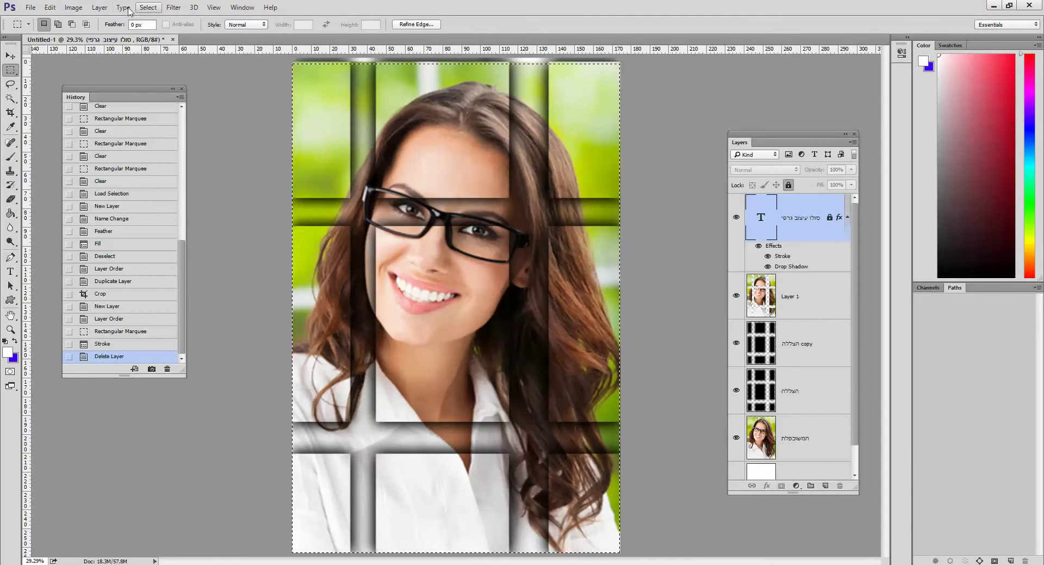
{"action": "left_click", "coordinate": [252, 143]}
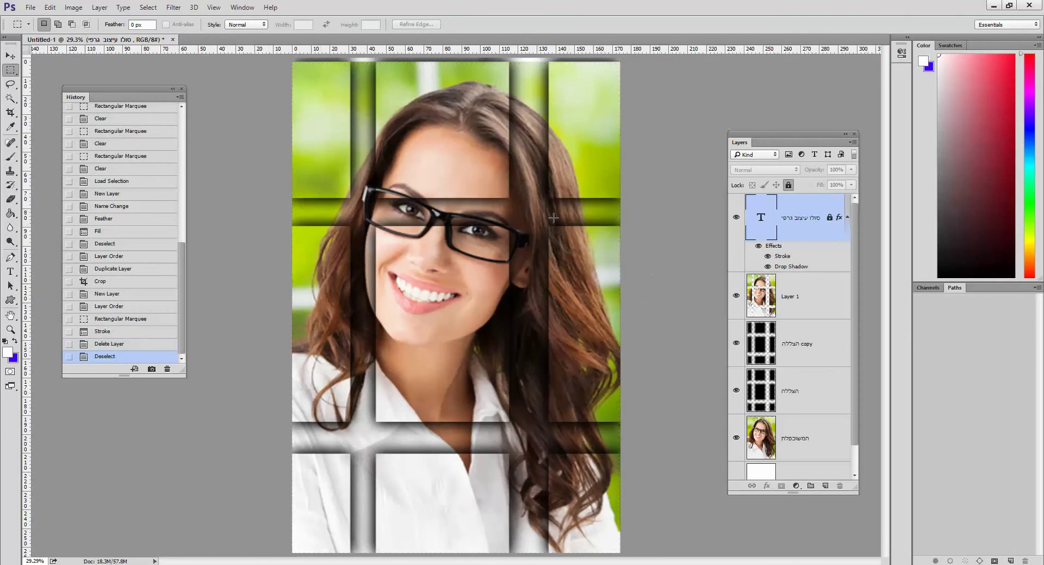
Create a new layer on top, fill the whole canvas with white in Normal mode at 100% opacity, and deselect
{"action": "left_click", "coordinate": [825, 485]}
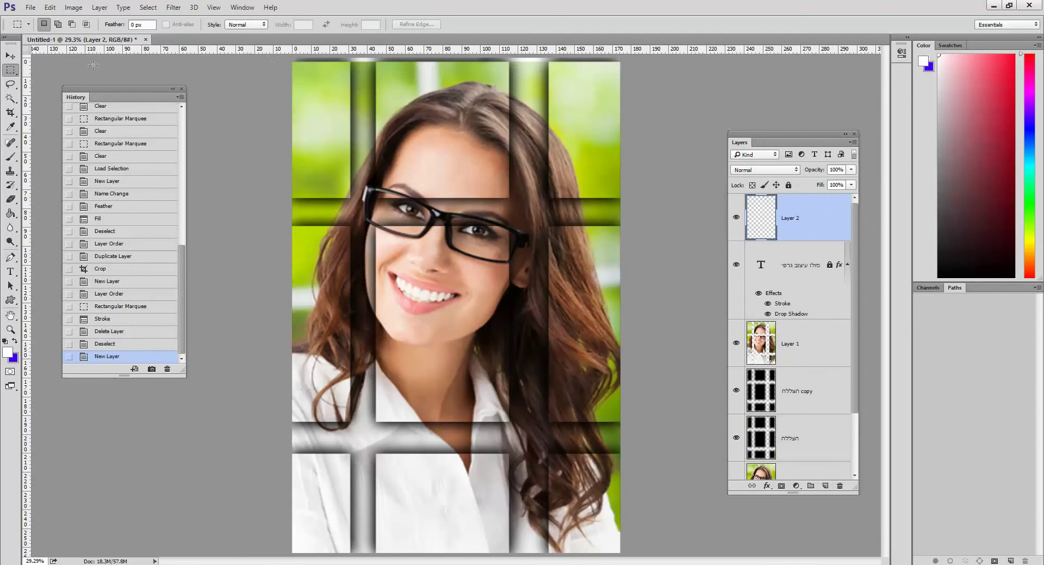
{"action": "key", "text": "ctrl+a"}
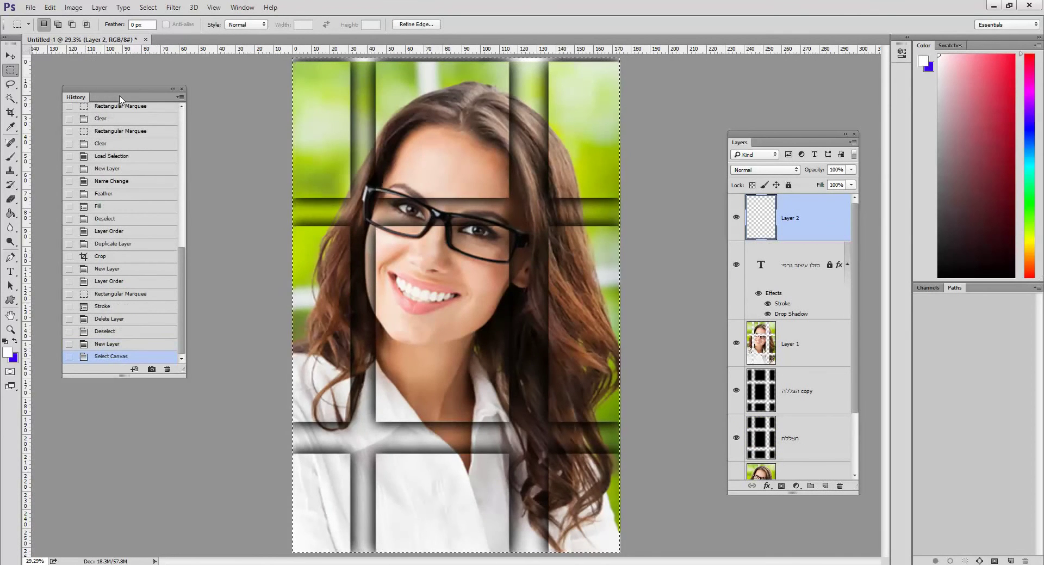
{"action": "left_click", "coordinate": [50, 7]}
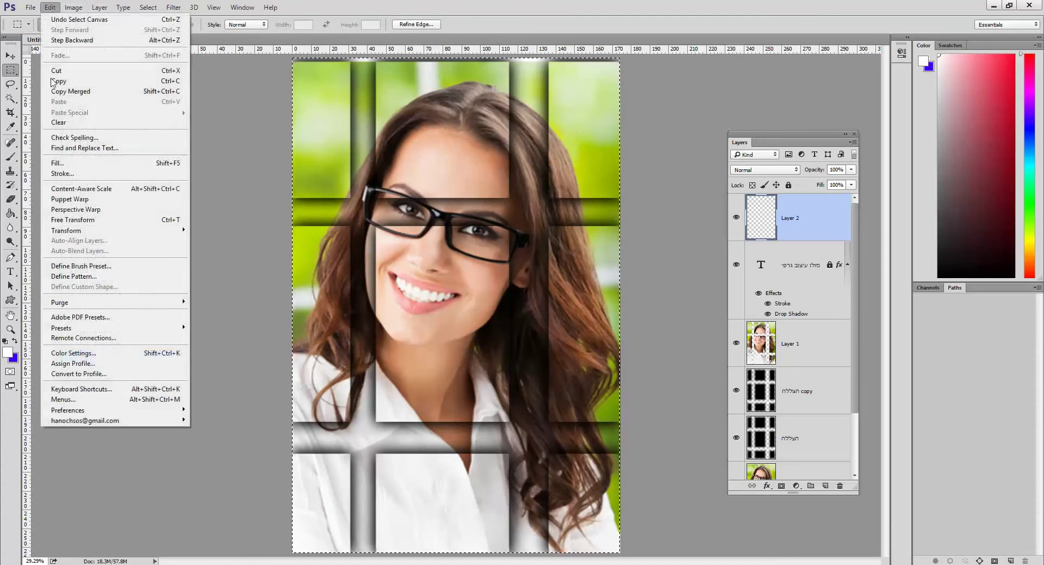
{"action": "left_click", "coordinate": [54, 163]}
{"action": "left_click", "coordinate": [427, 163]}
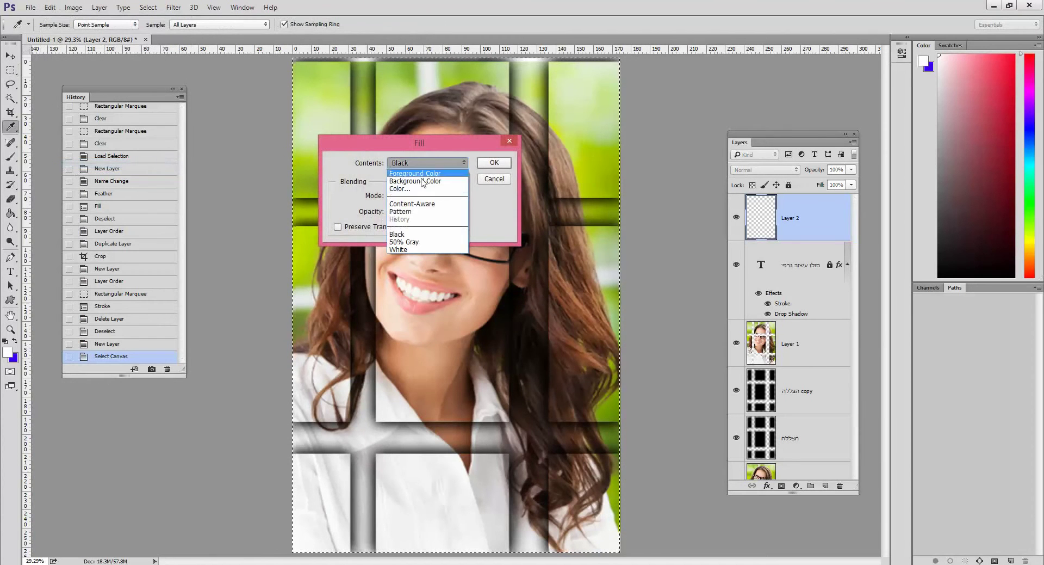
{"action": "left_click", "coordinate": [416, 256]}
{"action": "left_click", "coordinate": [494, 162]}
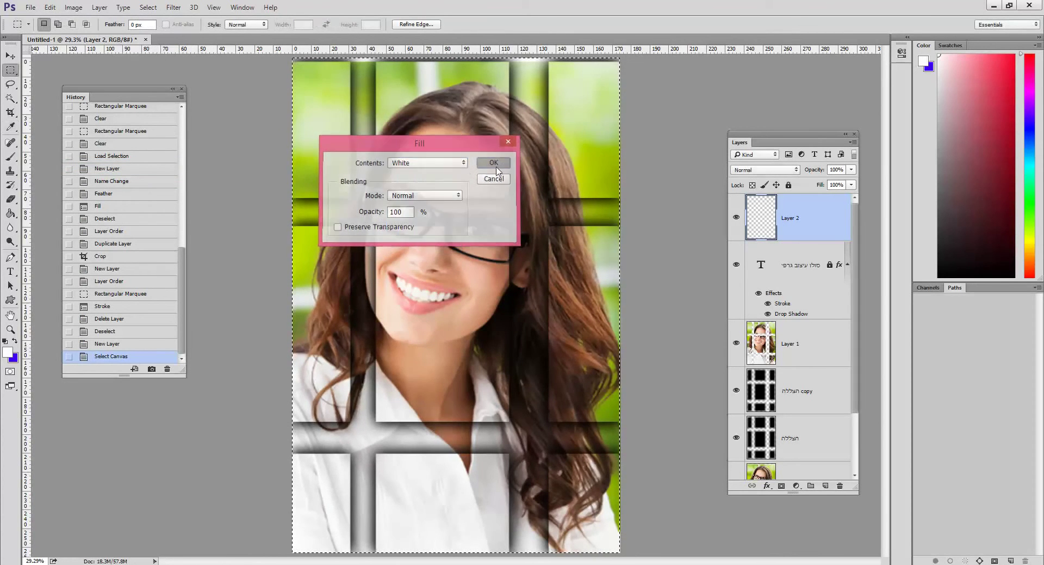
{"action": "left_click", "coordinate": [148, 7]}
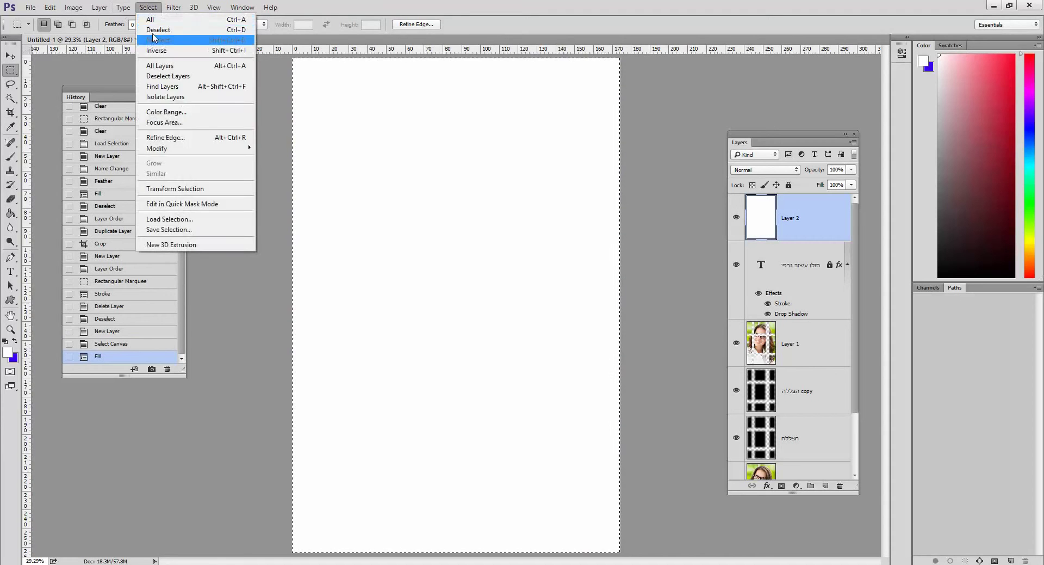
{"action": "left_click", "coordinate": [158, 32]}
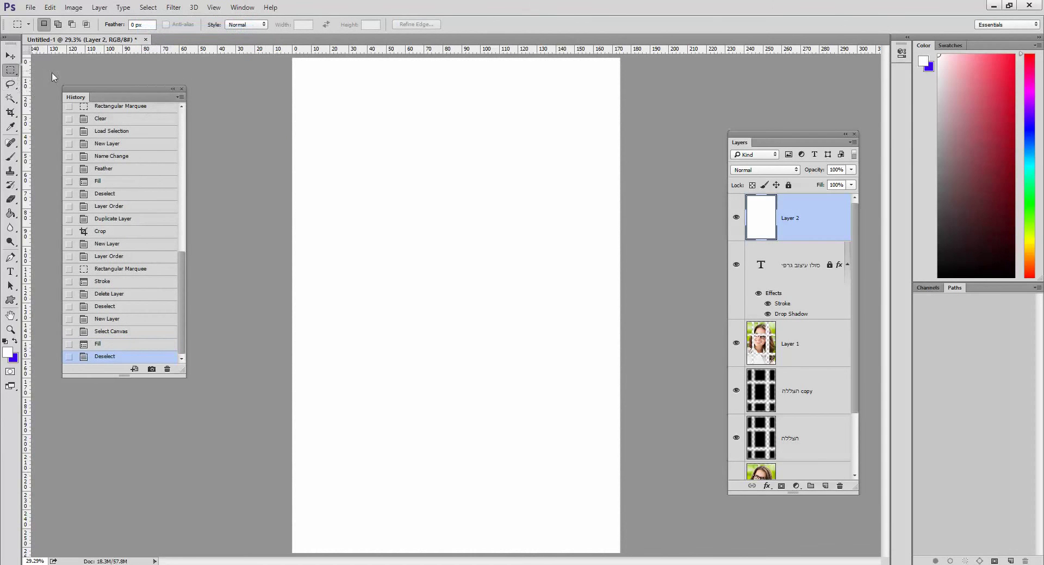
Draw a rectangular selection slightly inset from the canvas edges and feather it by 185 pixels
{"action": "right_click", "coordinate": [10, 70]}
{"action": "left_click", "coordinate": [58, 72]}
{"action": "left_click_drag", "start_coordinate": [315, 78], "coordinate": [600, 536]}
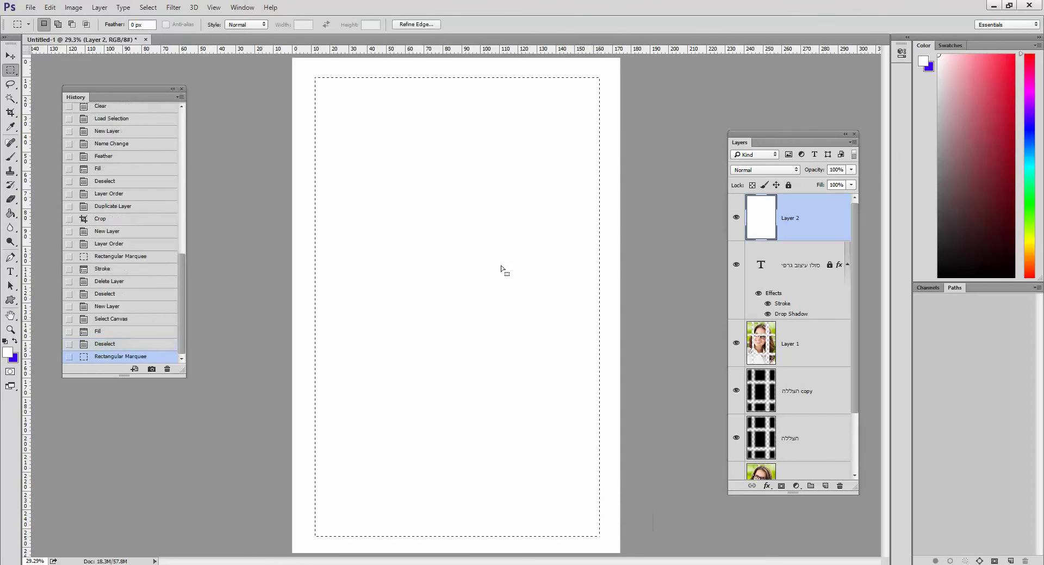
{"action": "right_click", "coordinate": [454, 154]}
{"action": "left_click", "coordinate": [481, 181]}
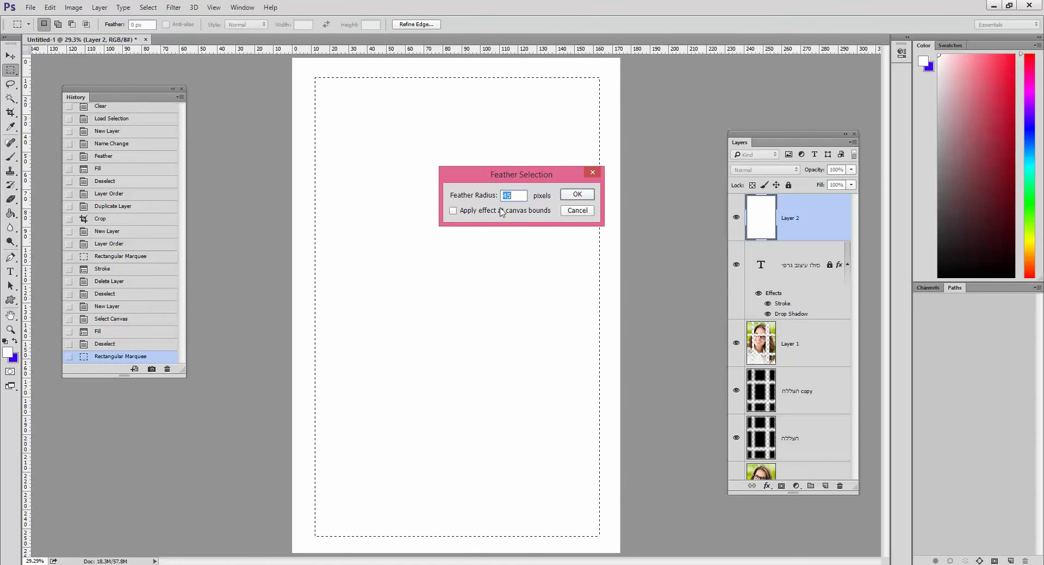
{"action": "type", "text": "185"}
{"action": "key", "text": "Return"}
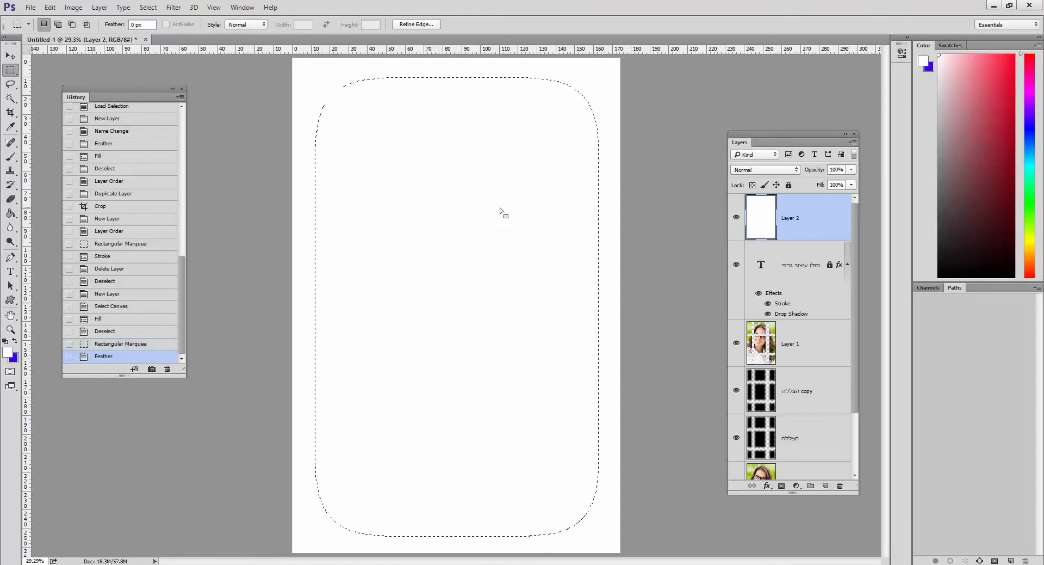
Clear the feathered area from the white layer twice to leave a soft white frame, and deselect
{"action": "key", "text": "Delete"}
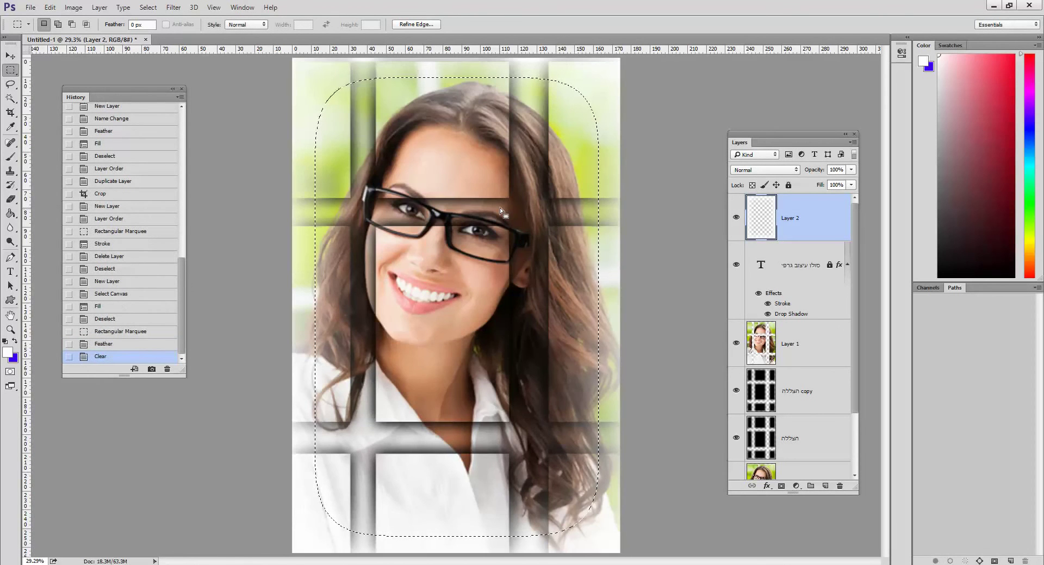
{"action": "key", "text": "Delete"}
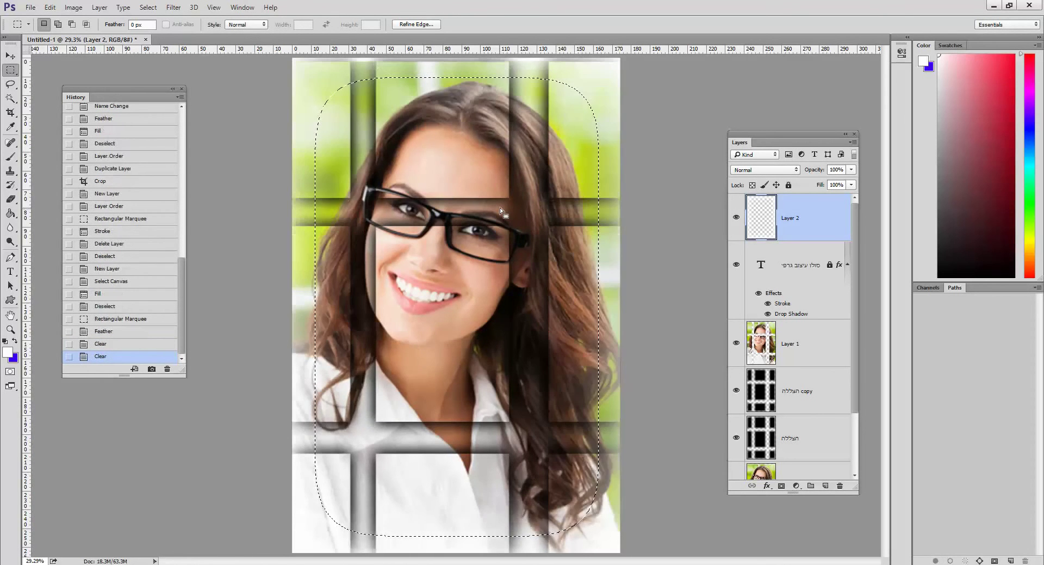
{"action": "key", "text": "ctrl+d"}
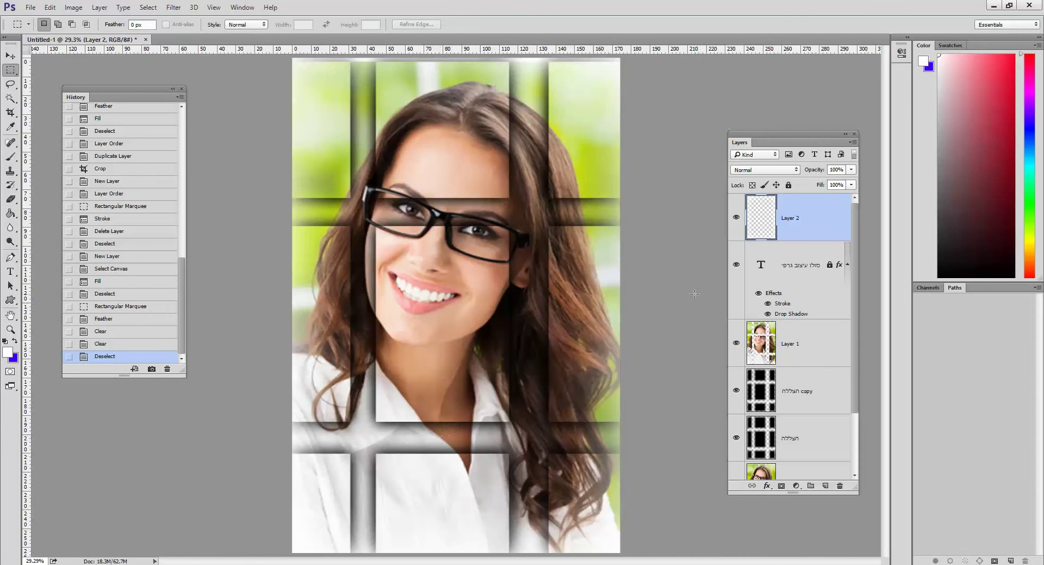
Revert the document through its history to the Layer Order state preceding the shadow layer's duplication and the crop
{"action": "left_click", "coordinate": [115, 272]}
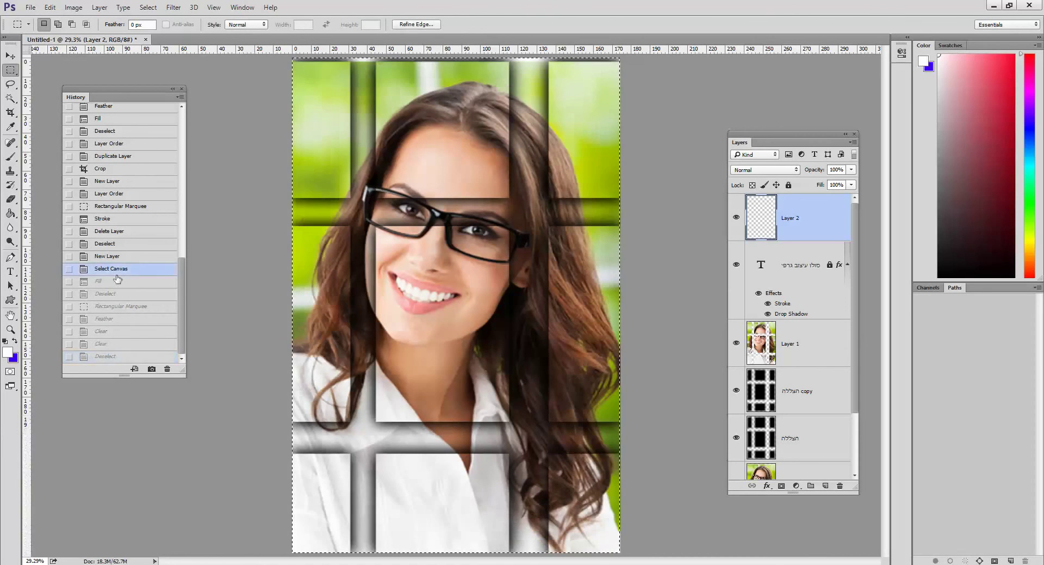
{"action": "left_click", "coordinate": [132, 235]}
{"action": "left_click", "coordinate": [133, 206]}
{"action": "left_click", "coordinate": [137, 169]}
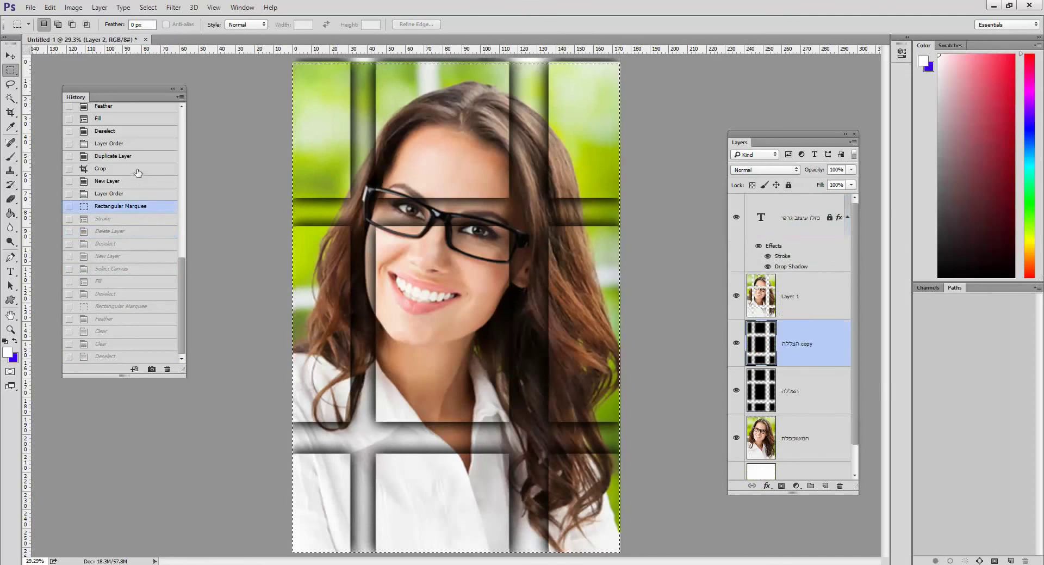
{"action": "left_click", "coordinate": [136, 147]}
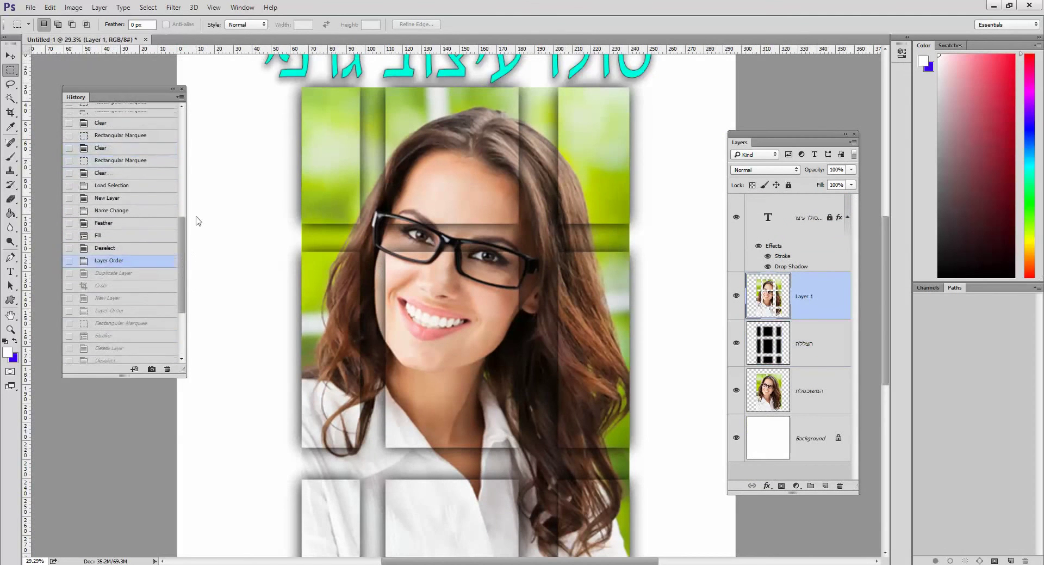
{"action": "key", "text": "ctrl+0"}
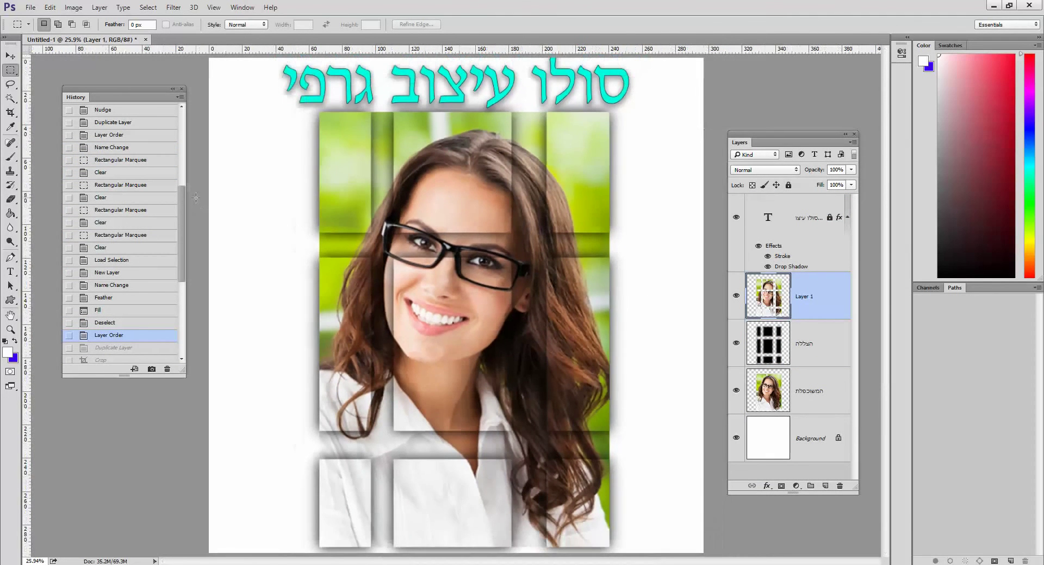